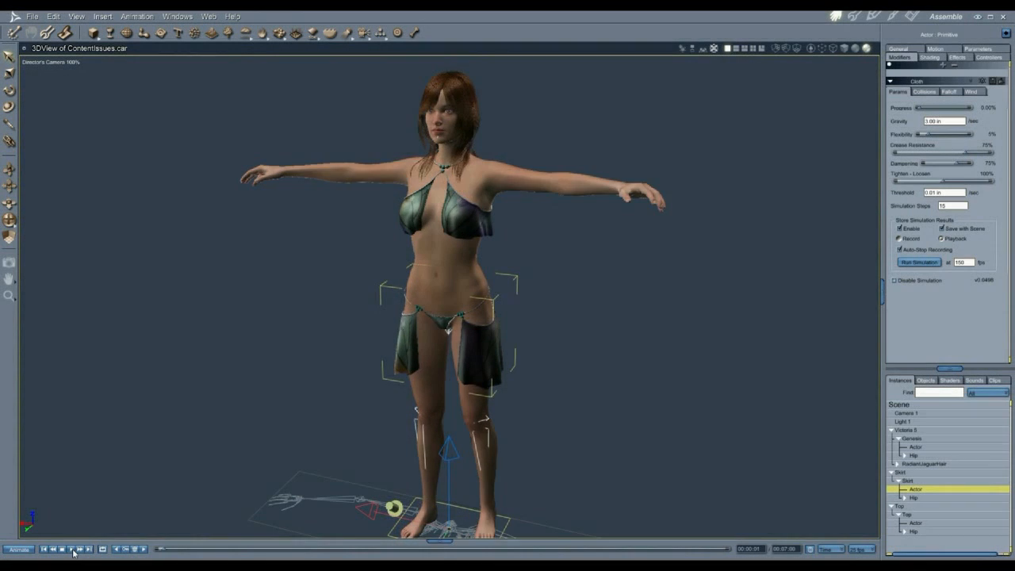
Step: Play the ContentIssues scene's cloth animation on the timeline
left_click(72, 548)
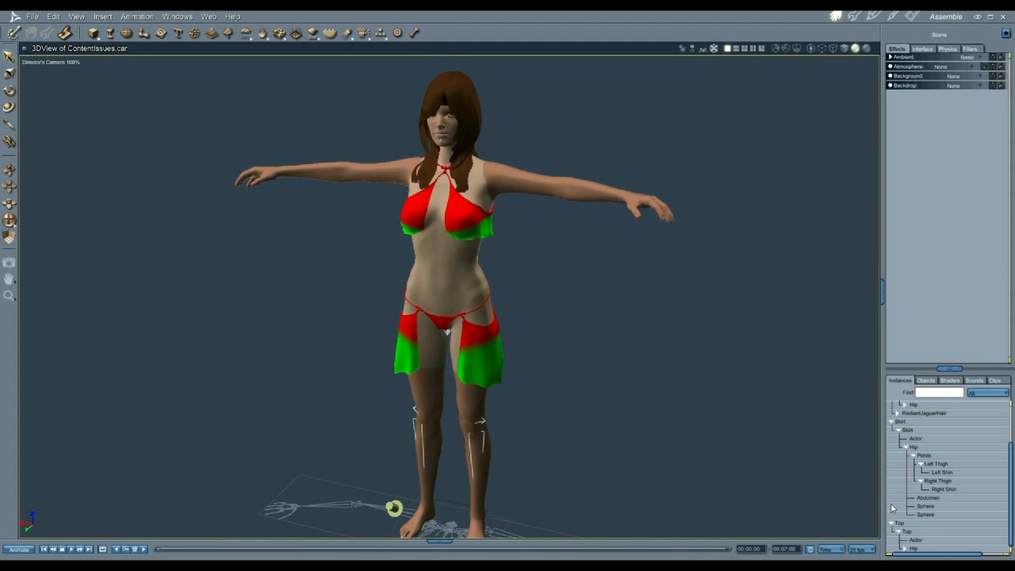
Step: Show and re-hide the thigh collision spheres, then switch the viewport to textured shading
left_click(906, 512)
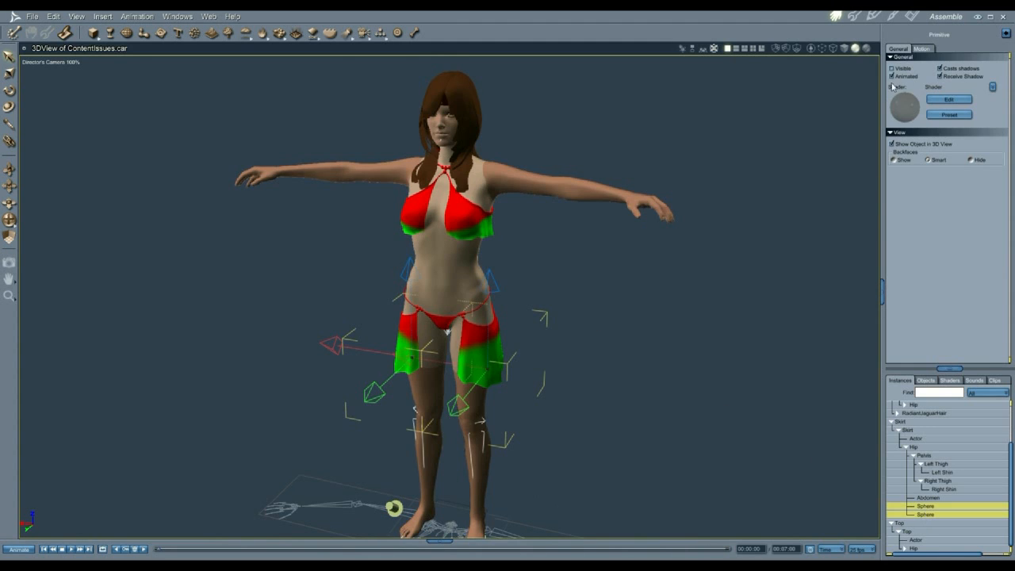
left_click(892, 69)
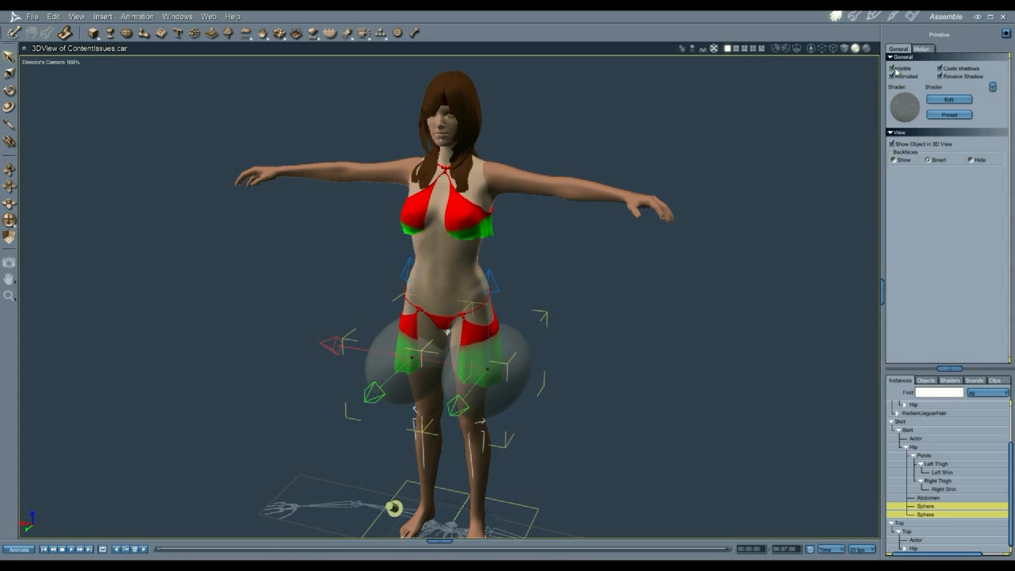
left_click(893, 69)
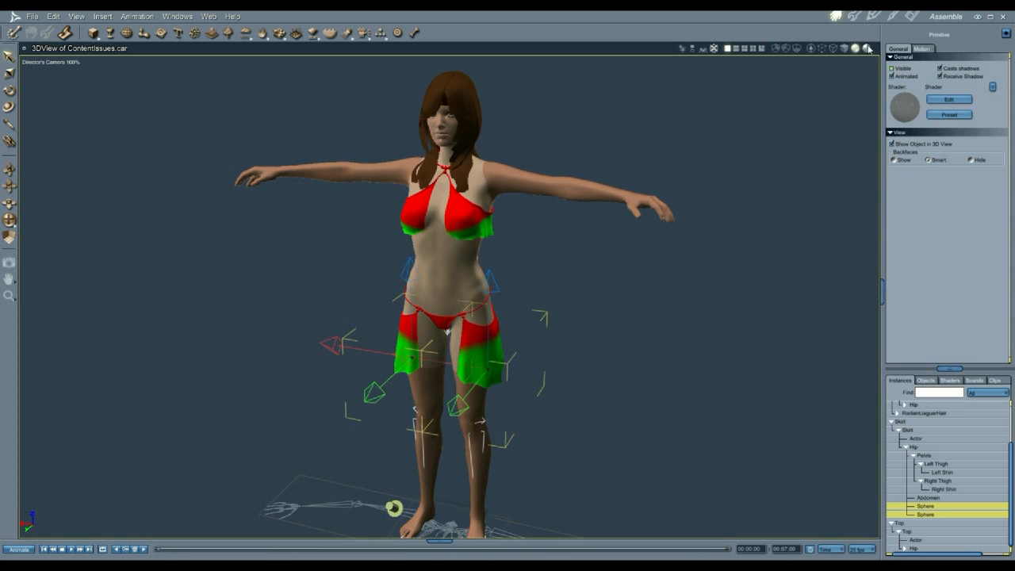
left_click(867, 49)
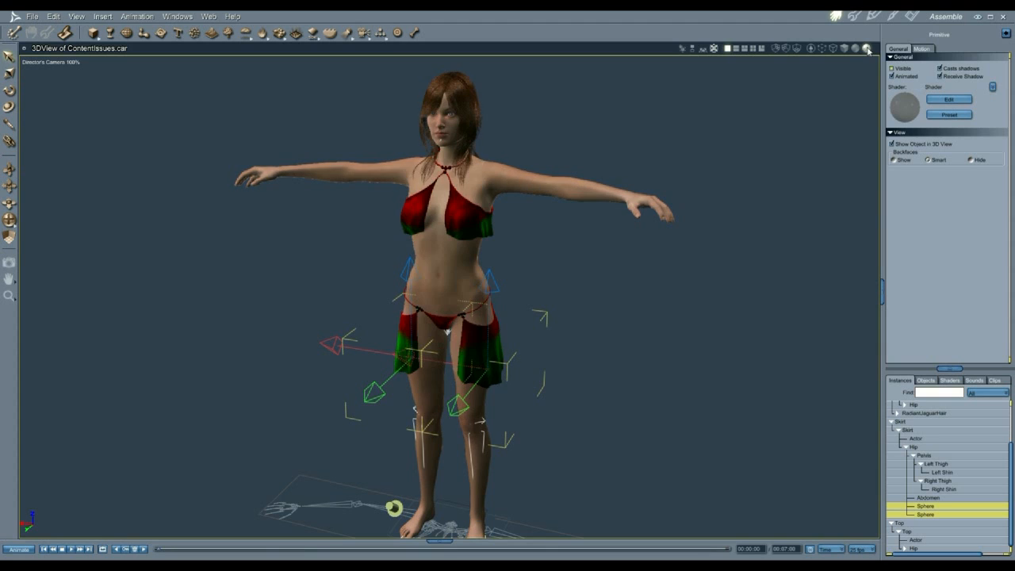
left_click(824, 129)
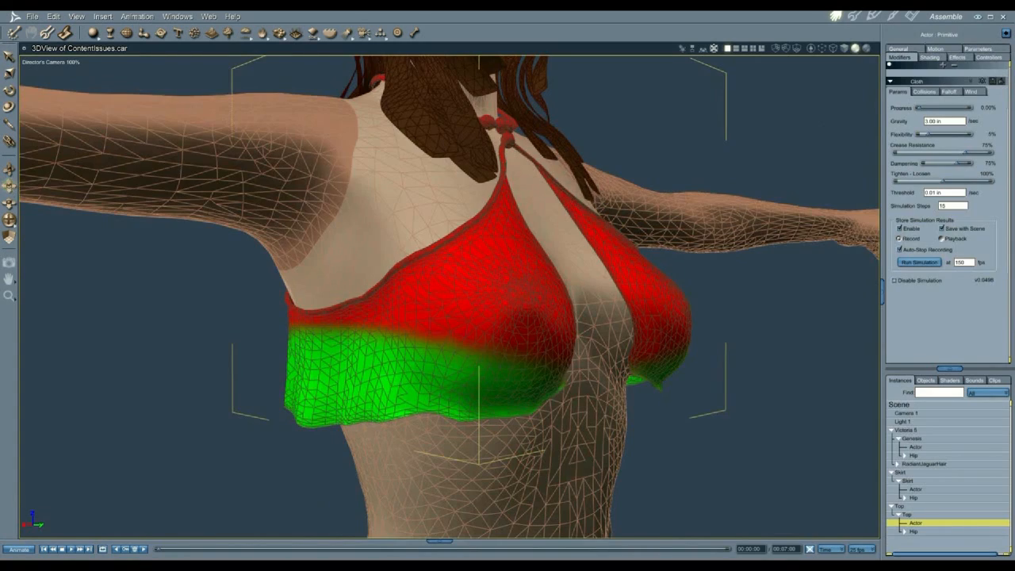
Step: Pan down and orbit to inspect the inner side of the cloth skirt
middle_click_drag(476, 444, 469, 118)
middle_click_drag(469, 416, 473, 98)
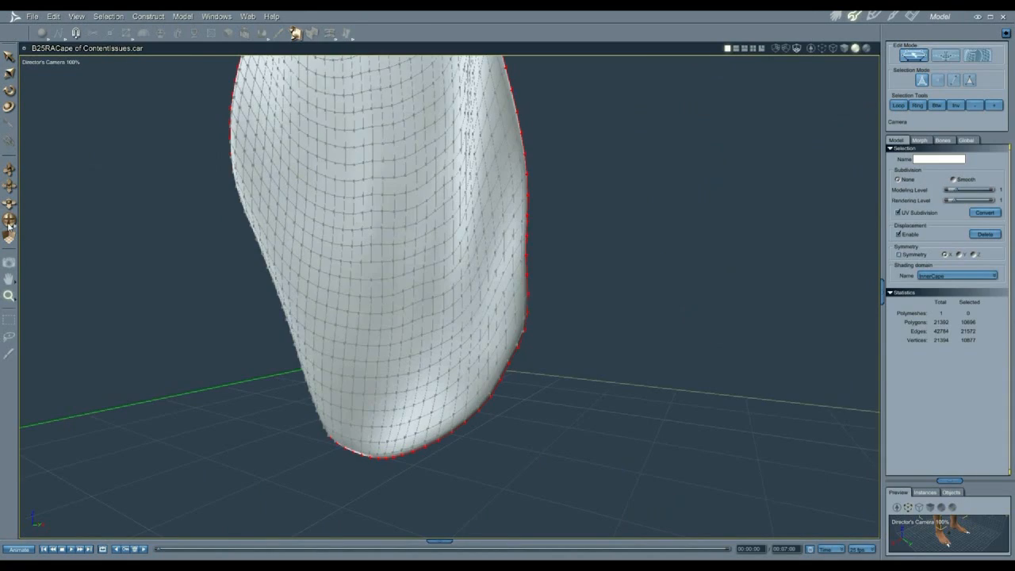
left_click_drag(9, 226, 203, 225)
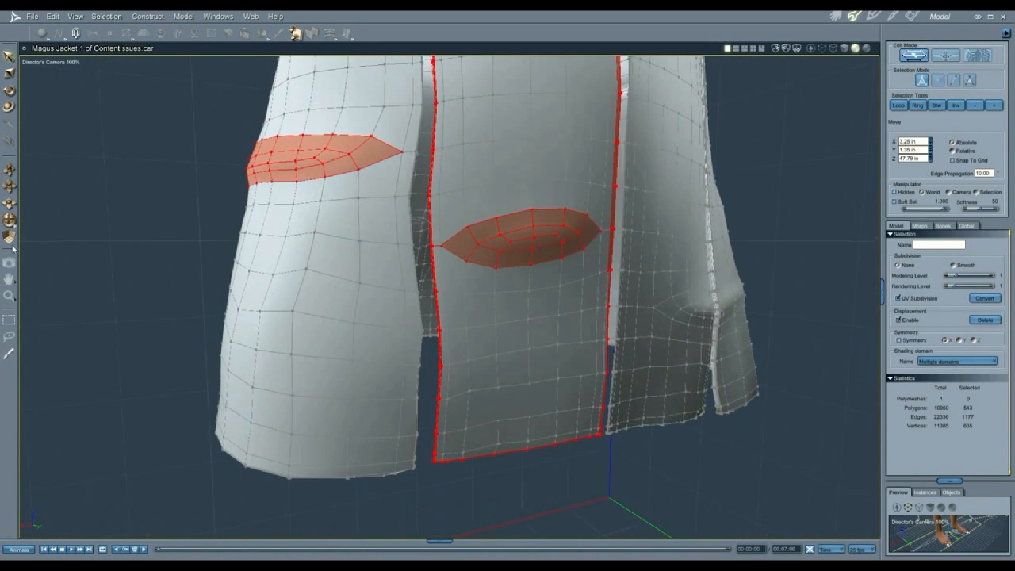
Step: Zoom into regions of the jacket and SilkyDress meshes
left_click(9, 296)
left_click_drag(404, 396, 508, 486)
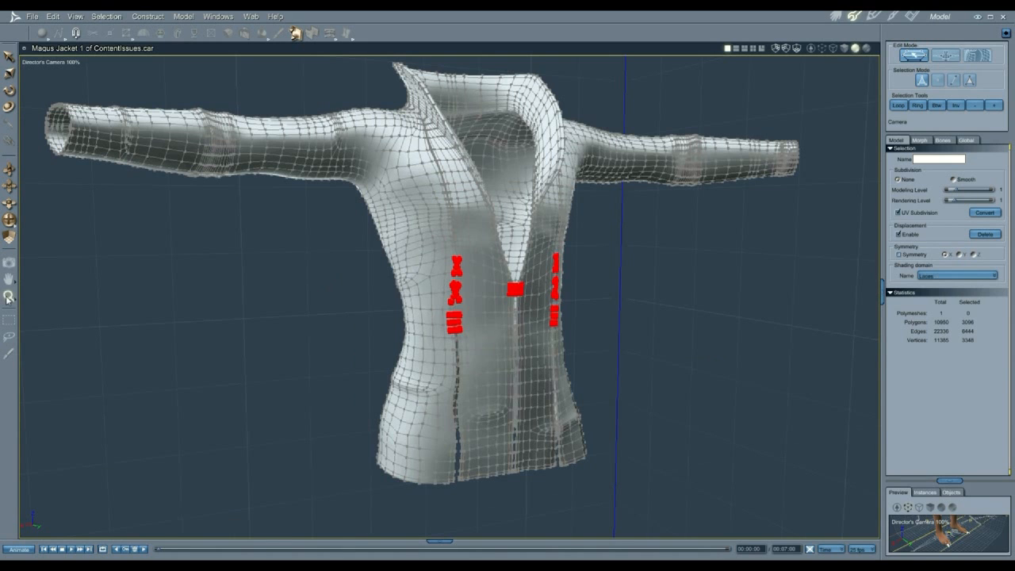
left_click_drag(376, 354, 617, 211)
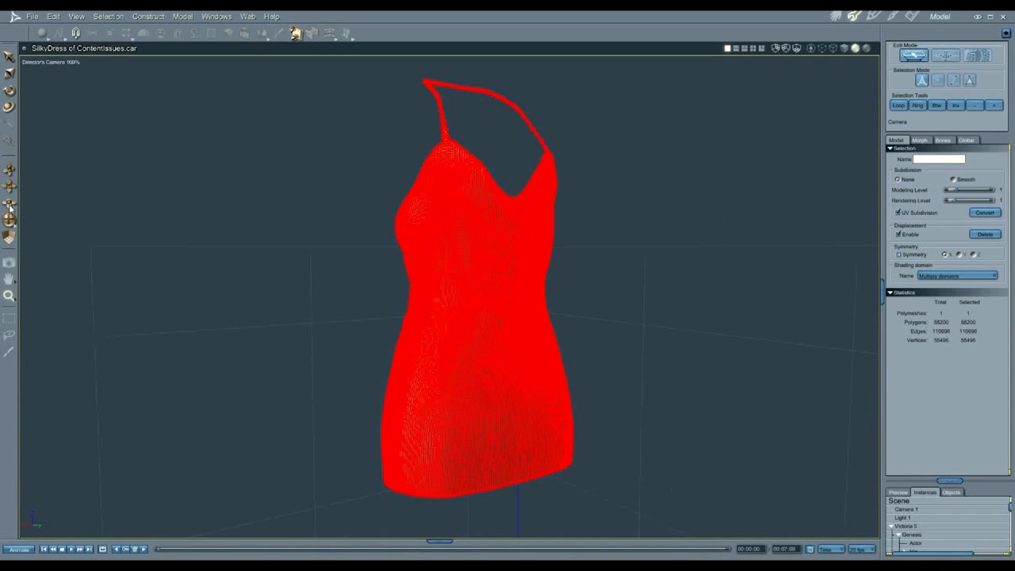
scroll(448, 297, "up", 10)
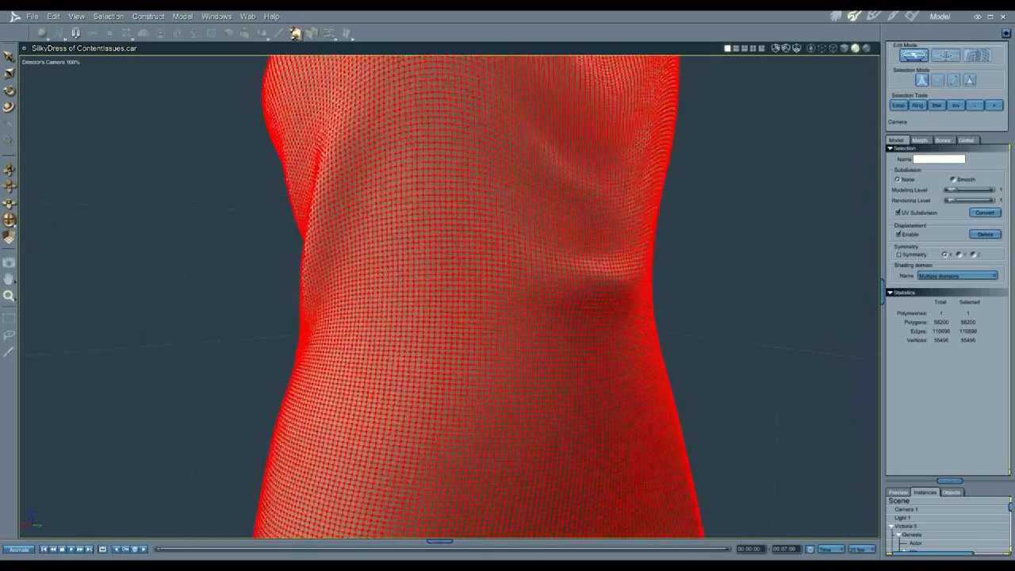
scroll(448, 297, "up", 6)
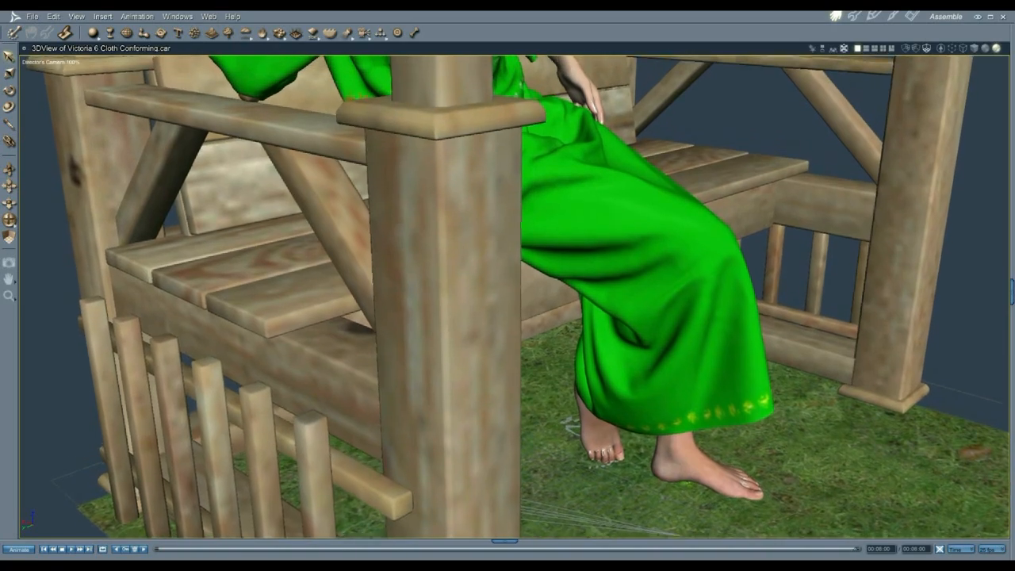
Step: Pan up to the head and orbit around the green-dressed figure's profile and front
middle_click_drag(571, 427, 584, 553)
middle_click_drag(508, 246, 514, 349)
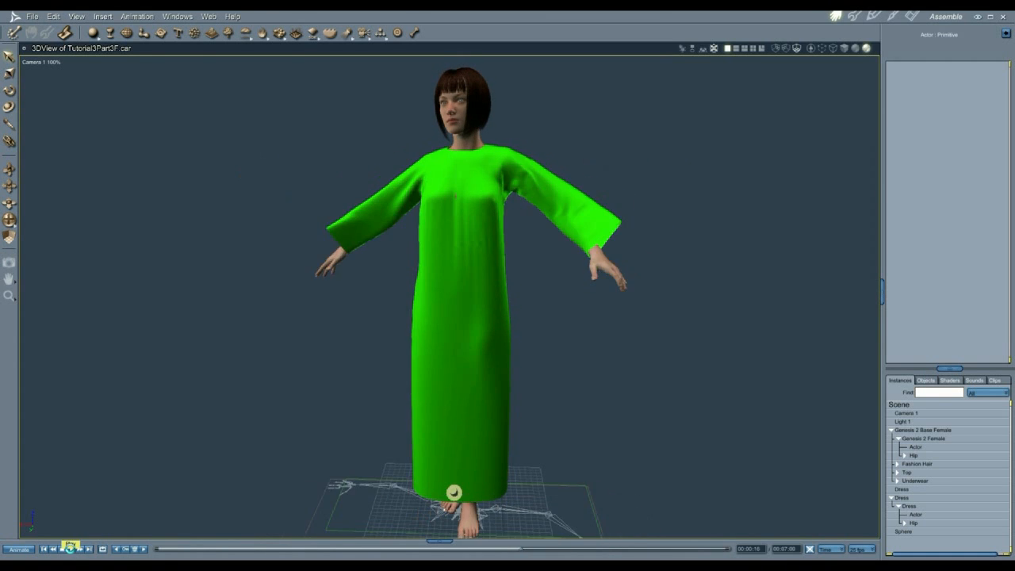
left_click_drag(8, 221, 147, 222)
left_click_drag(348, 423, 483, 497)
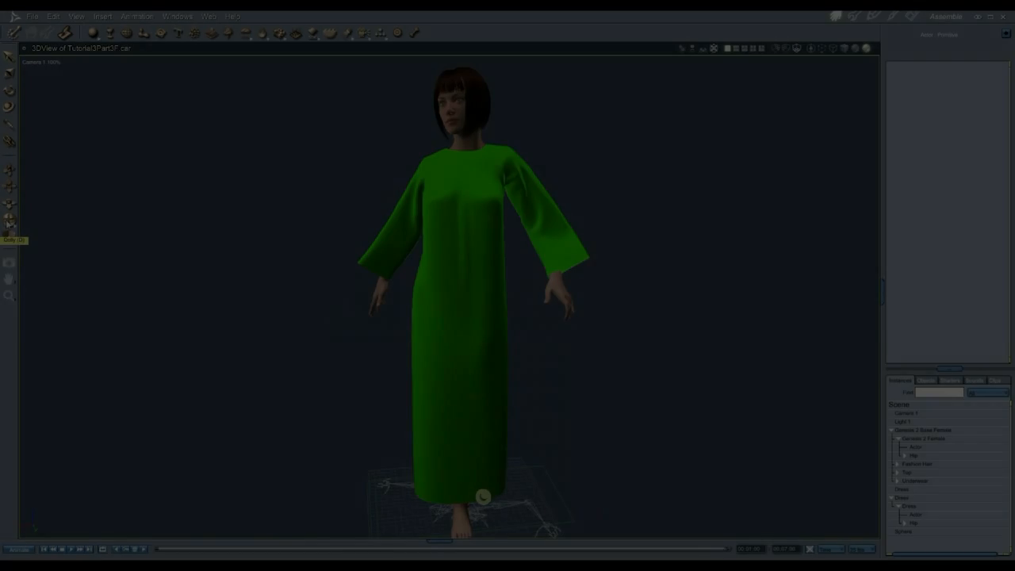
middle_click_drag(507, 278, 450, 284)
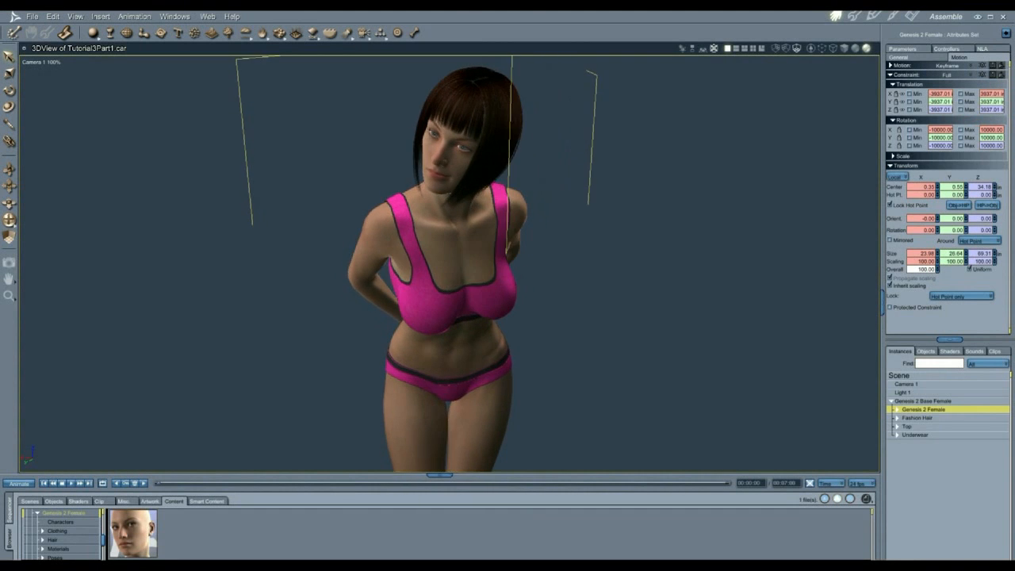
left_click_drag(11, 222, 75, 214)
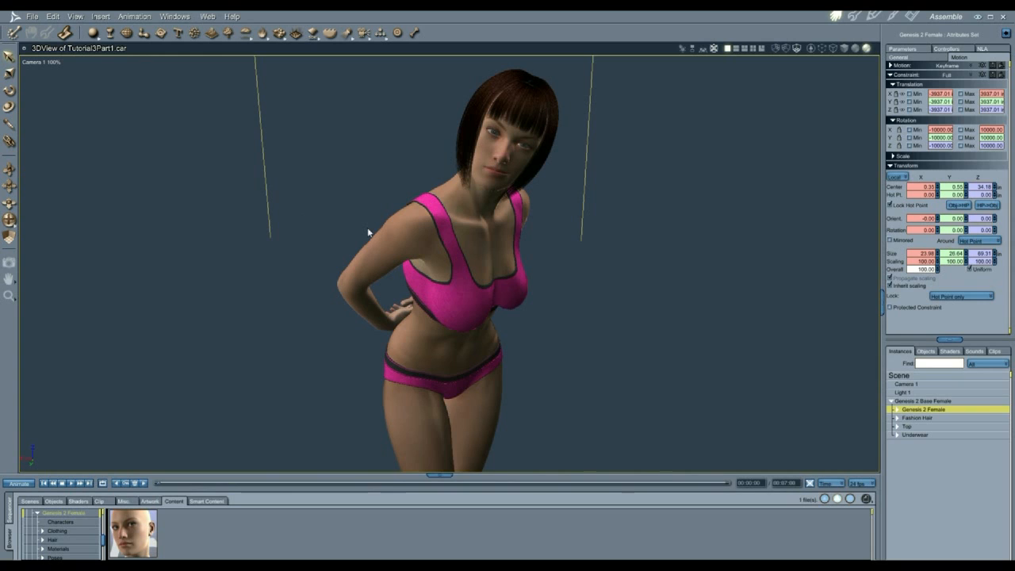
Step: Reset the Genesis 2 Female to her zero figure pose
left_click(134, 16)
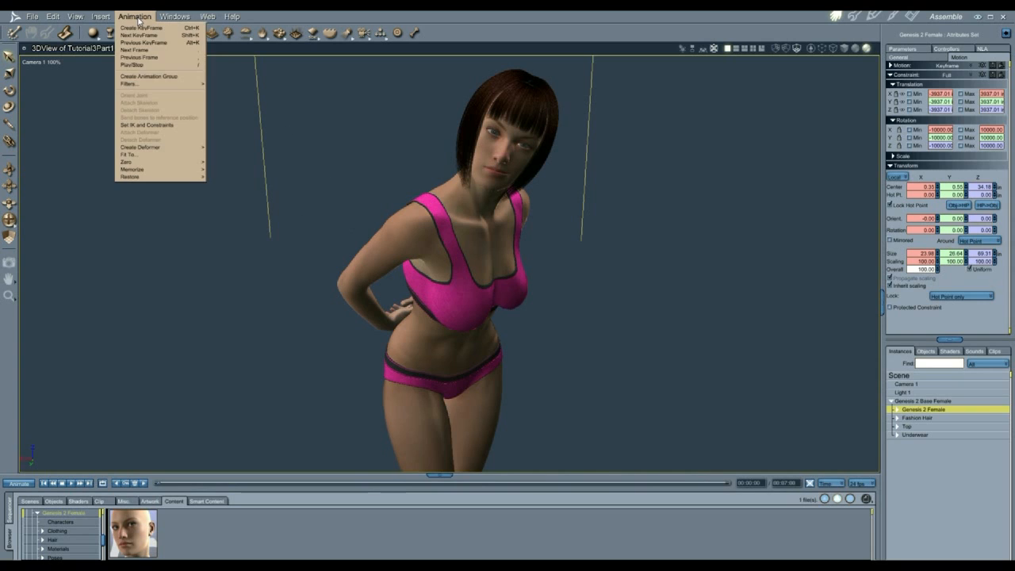
mouse_move(165, 155)
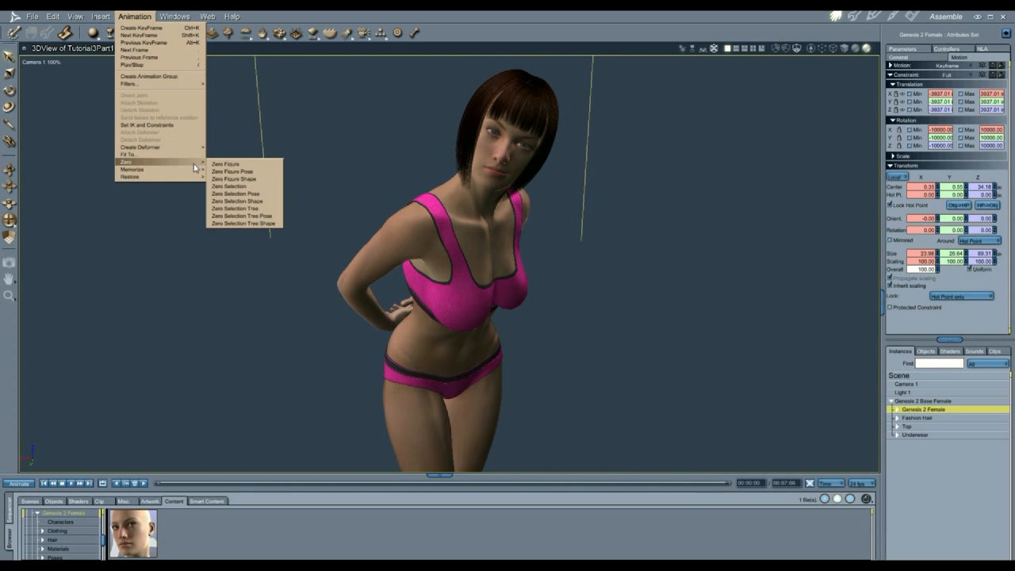
left_click(216, 168)
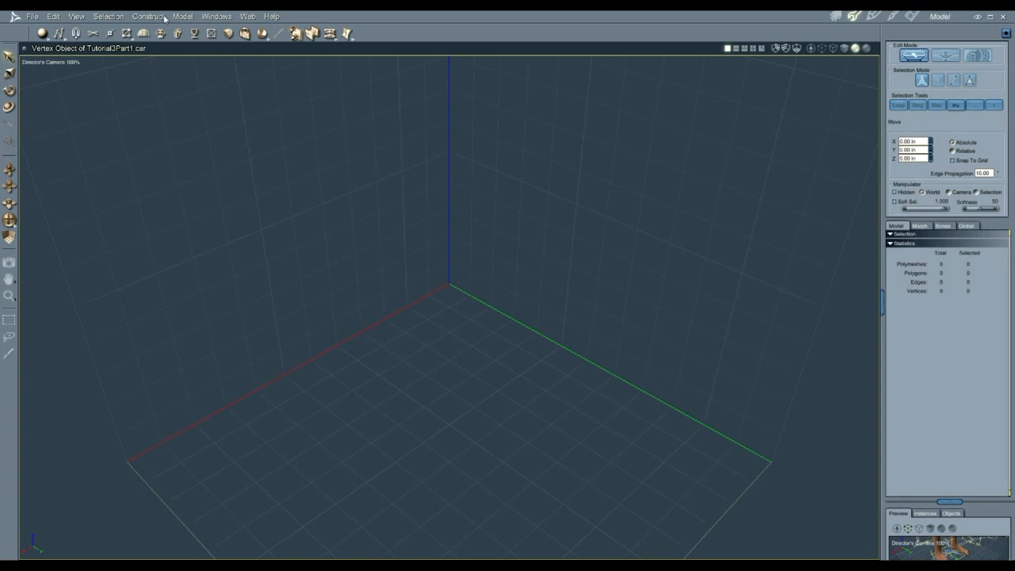
Step: Insert a cube primitive, entering 666 as its X size
left_click(152, 16)
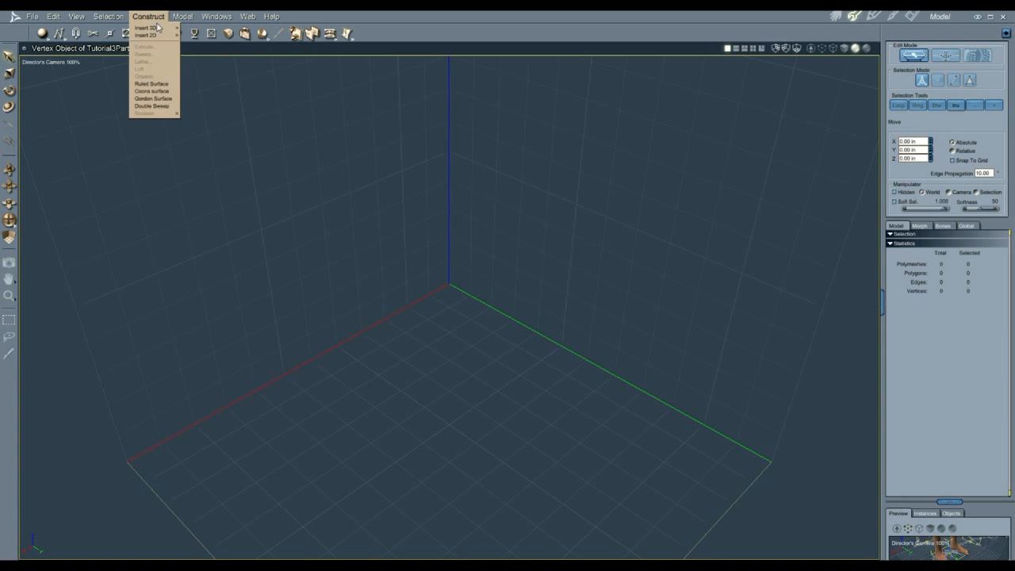
mouse_move(158, 29)
left_click(194, 37)
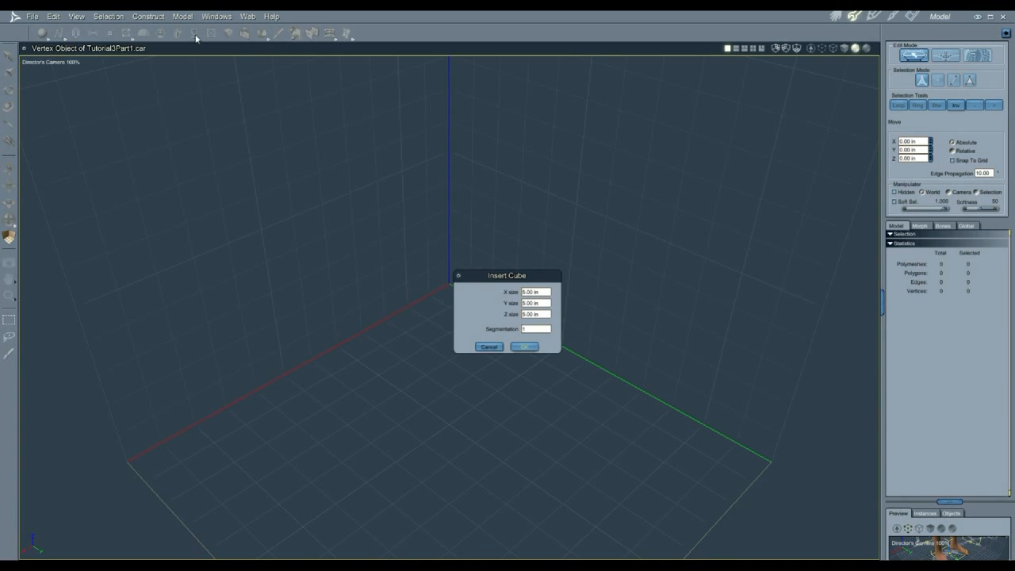
left_click_drag(542, 291, 522, 314)
type("666")
left_click(520, 347)
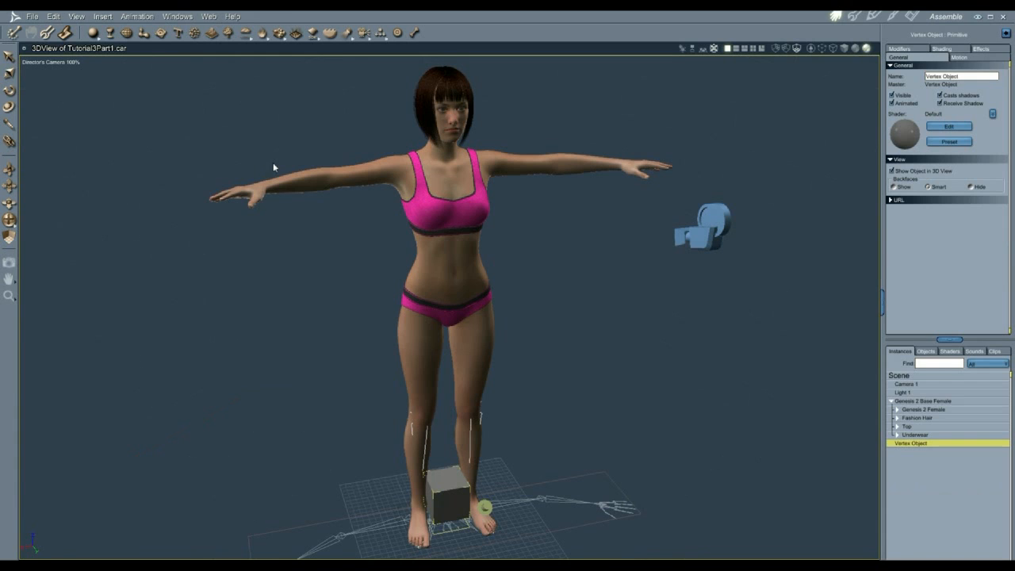
Step: Smooth the cube's edges, delete its top face and smooth-subdivide it into a rounded cup
left_click(48, 34)
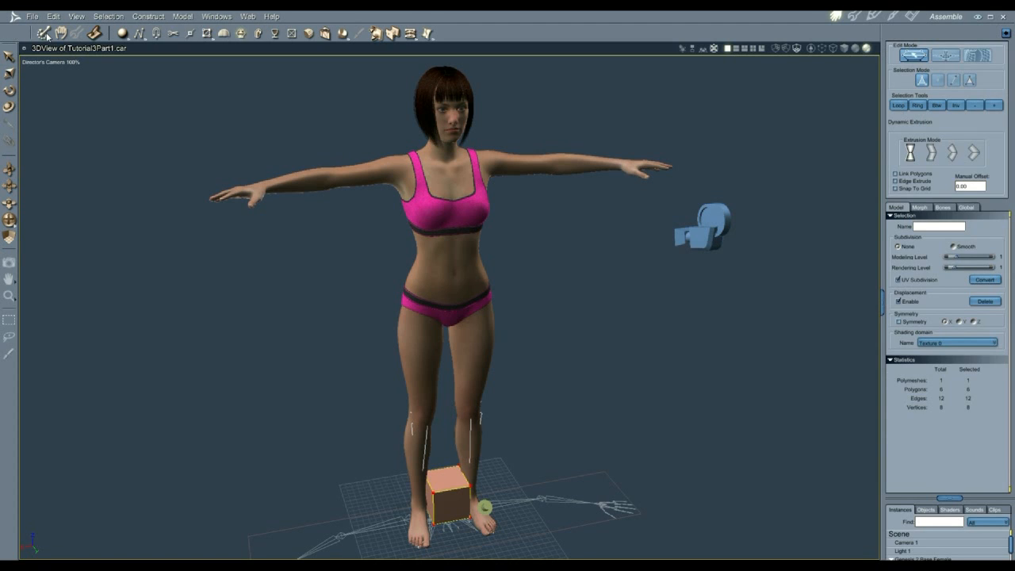
left_click(182, 16)
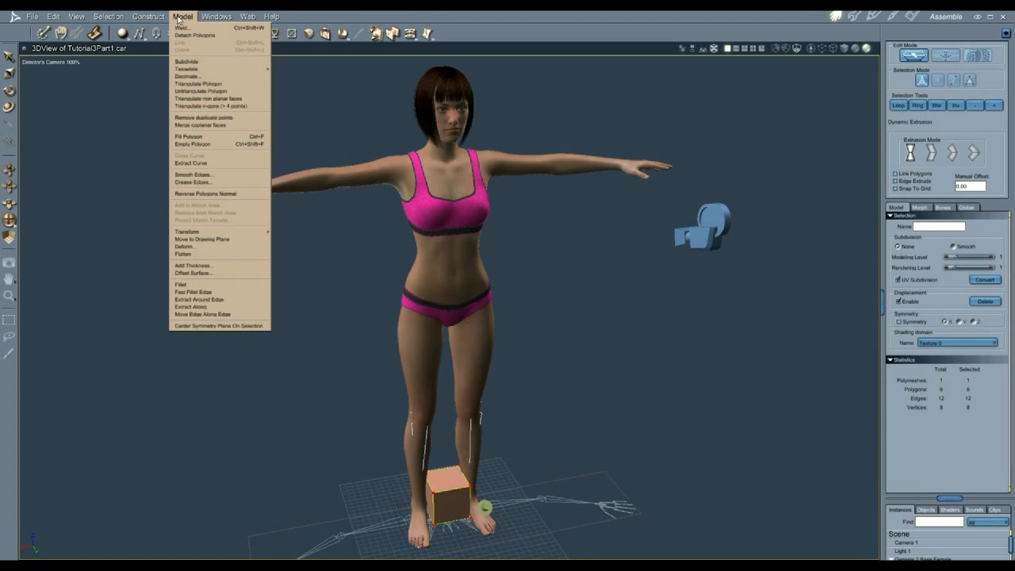
left_click(226, 175)
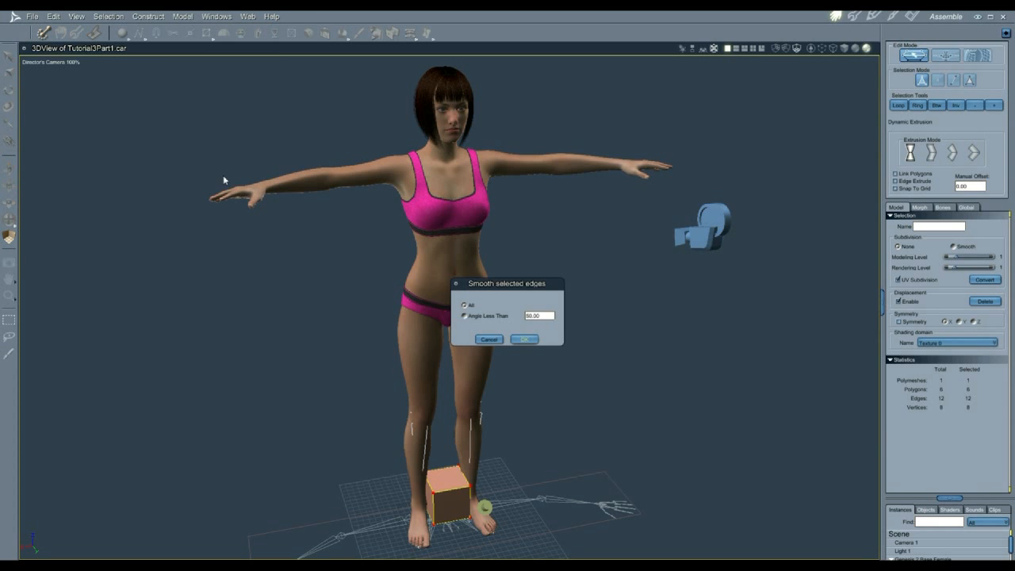
left_click(523, 339)
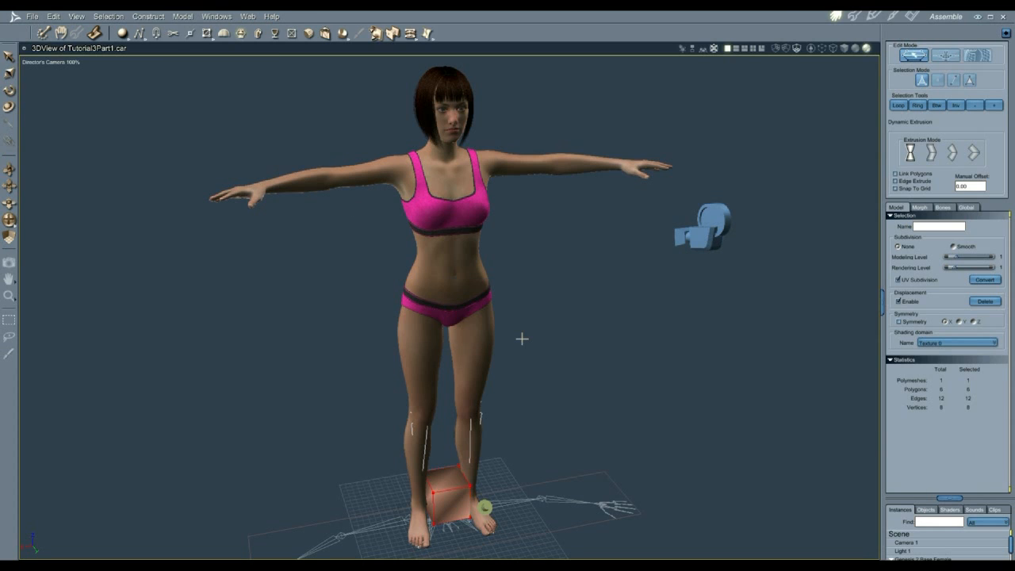
left_click(171, 34)
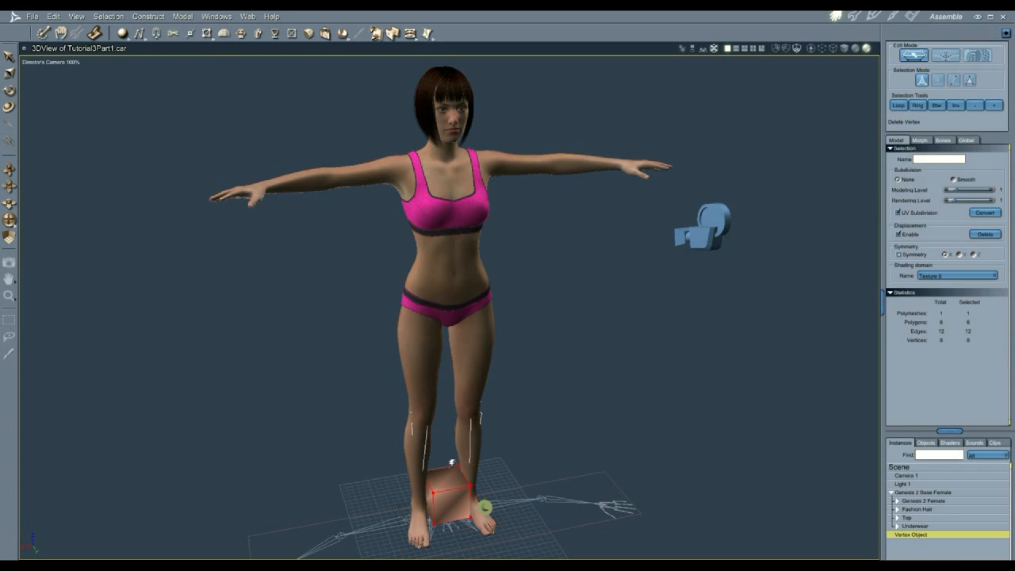
left_click(453, 473)
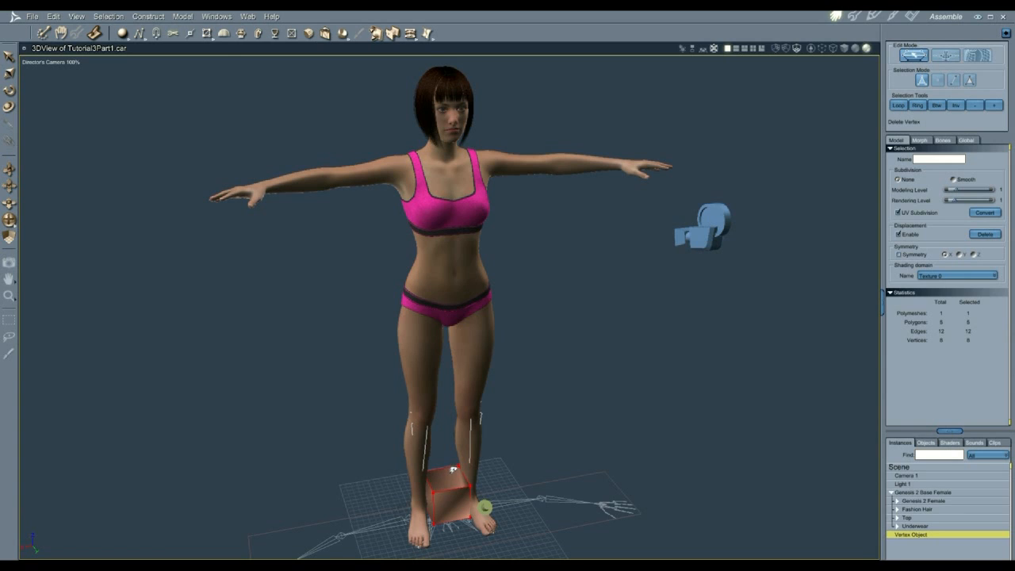
left_click(955, 180)
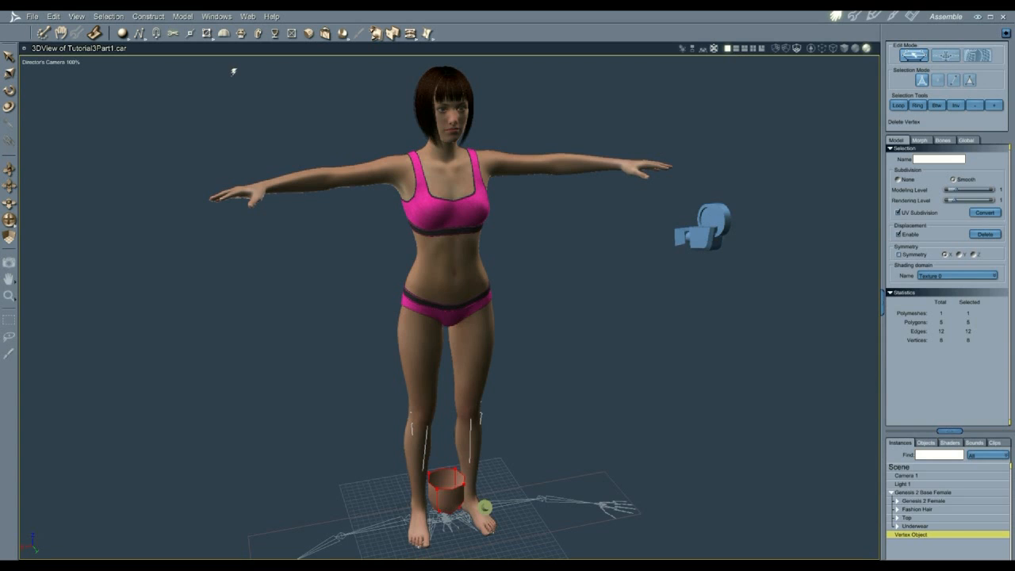
Step: Raise the box up to the figure's neck and resize it to fit
left_click(9, 57)
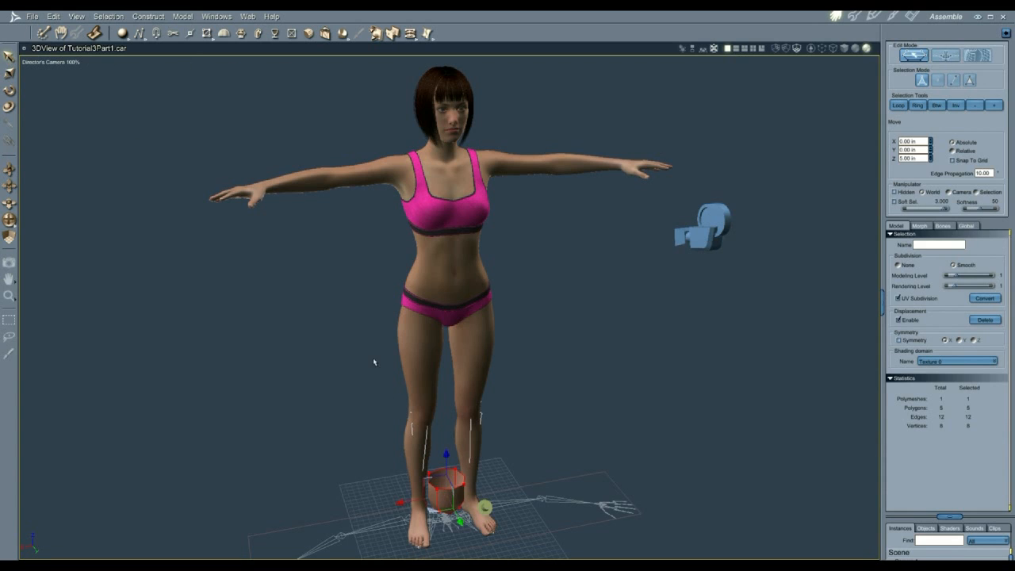
left_click_drag(446, 453, 438, 261)
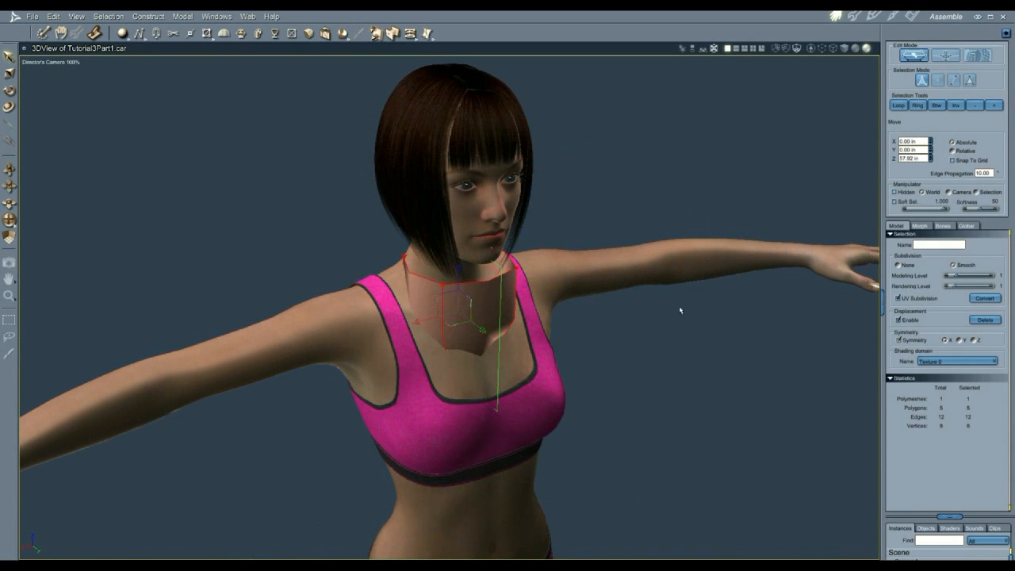
left_click_drag(482, 328, 472, 323)
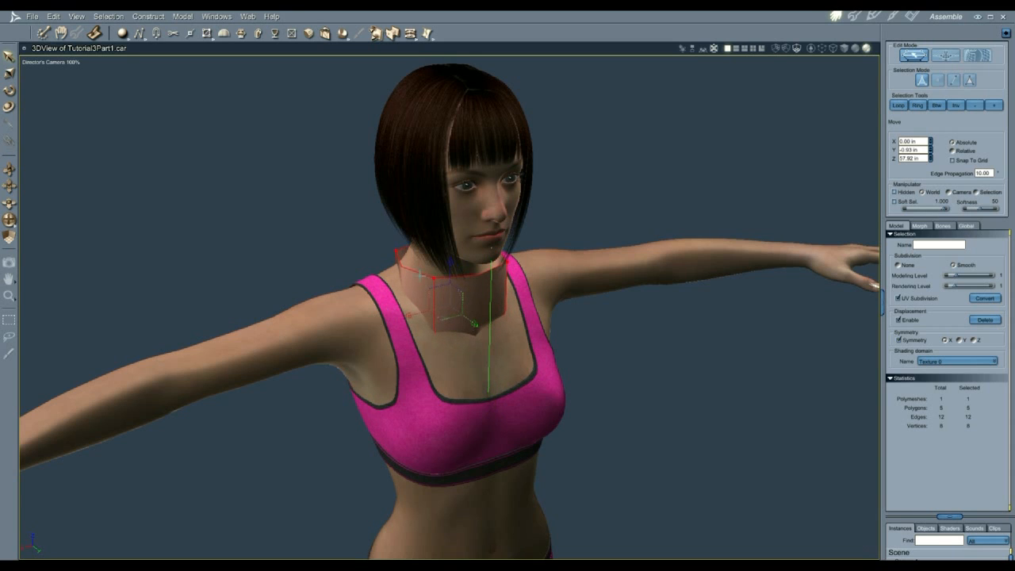
Step: Extrude a side polygon outward into a shoulder-spanning shape
left_click(241, 33)
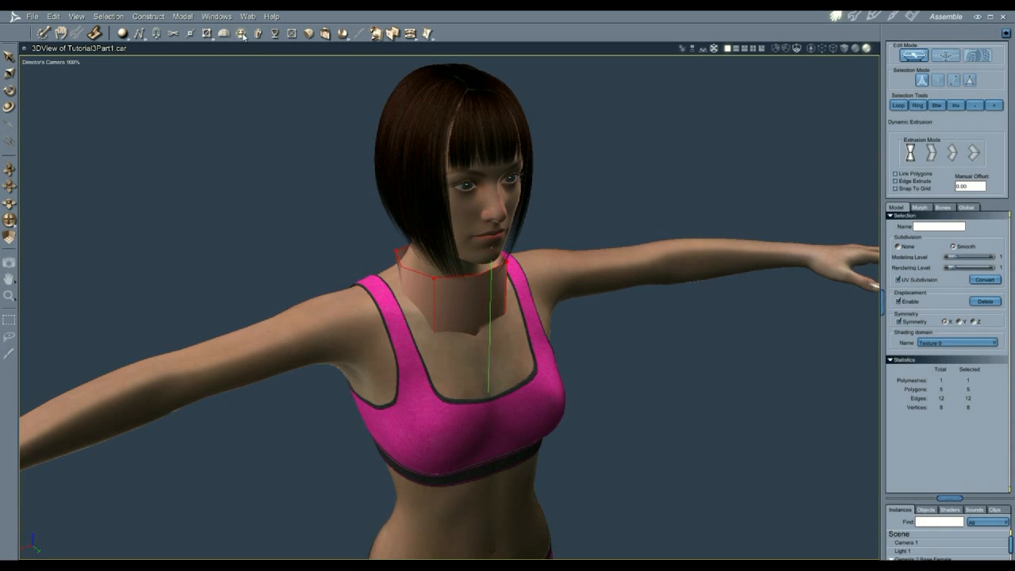
left_click(411, 292)
left_click_drag(411, 290, 273, 350)
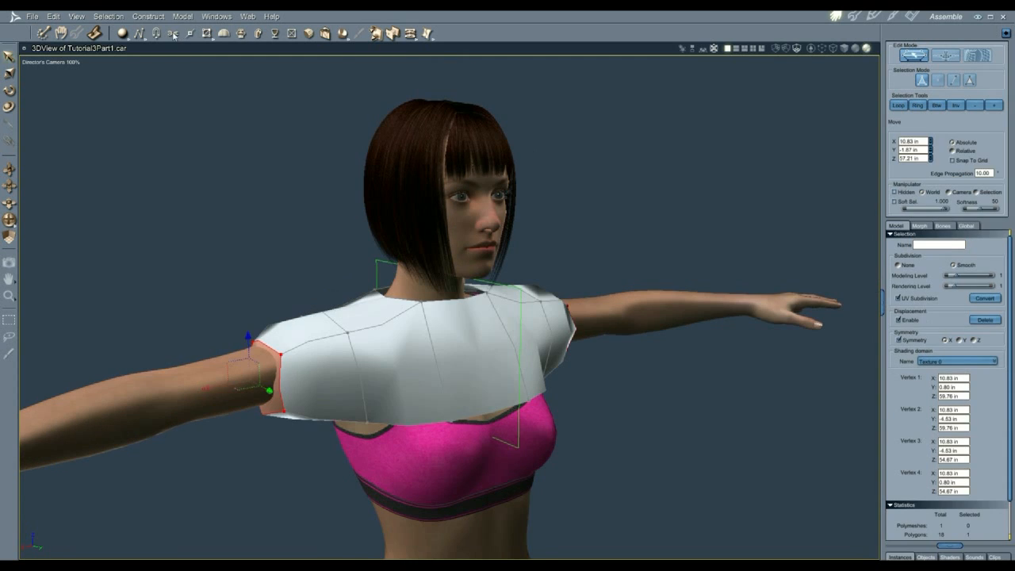
Step: Delete the sleeve-end polygons to open the sleeve and lower an edge on the back
left_click(173, 34)
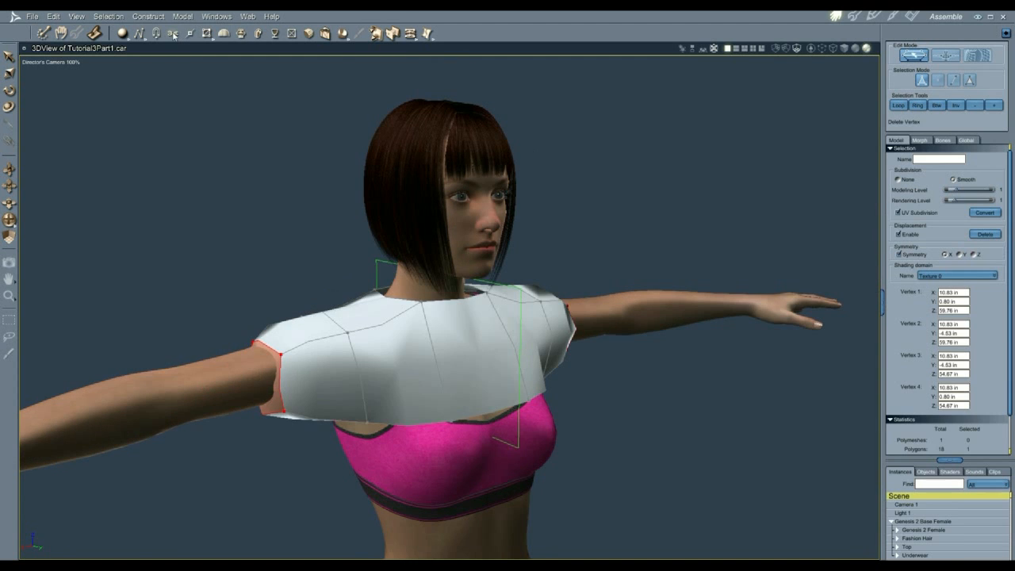
left_click(277, 393)
left_click(9, 57)
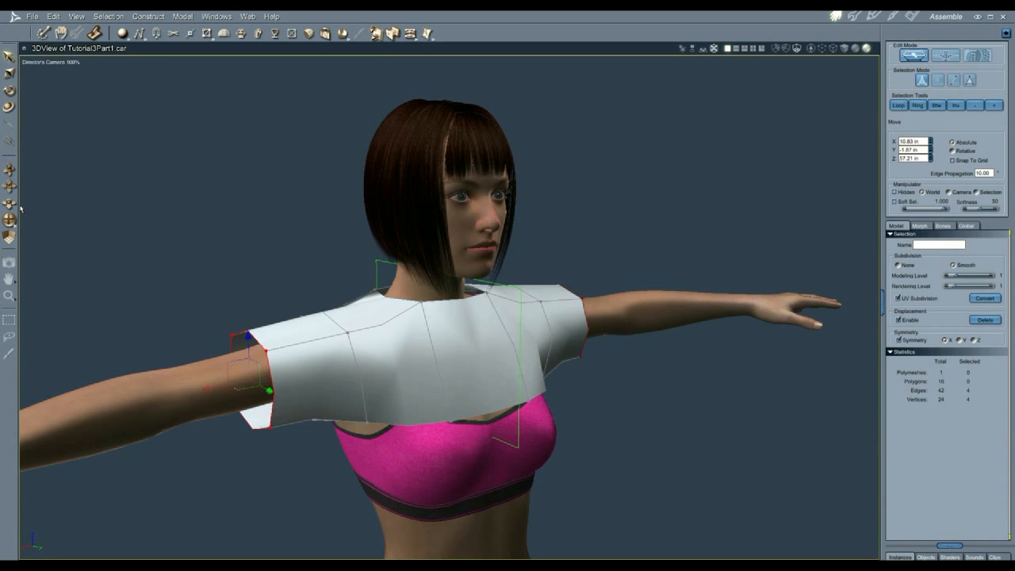
left_click_drag(8, 222, 141, 221)
left_click_drag(8, 187, 147, 230)
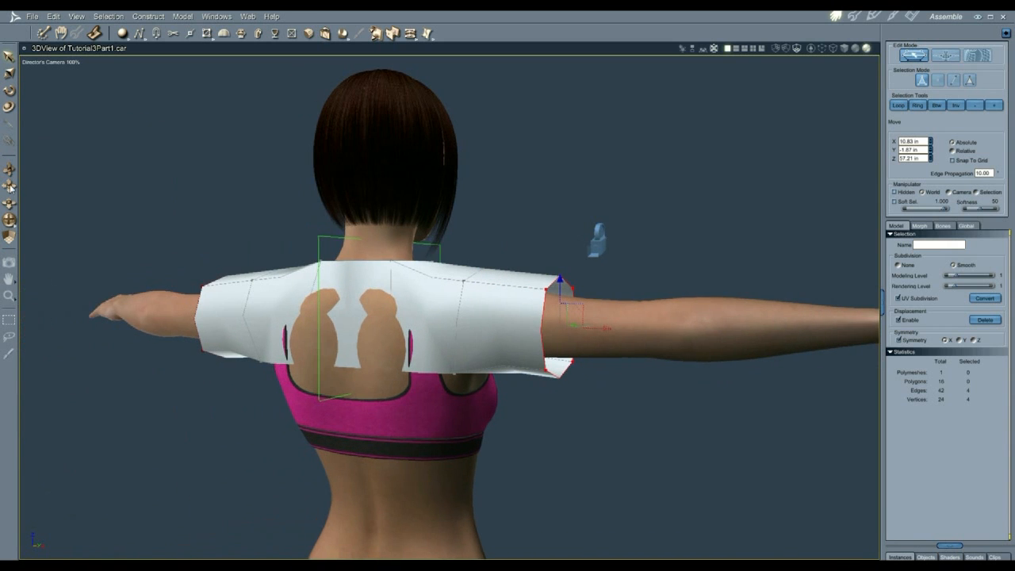
left_click(354, 370)
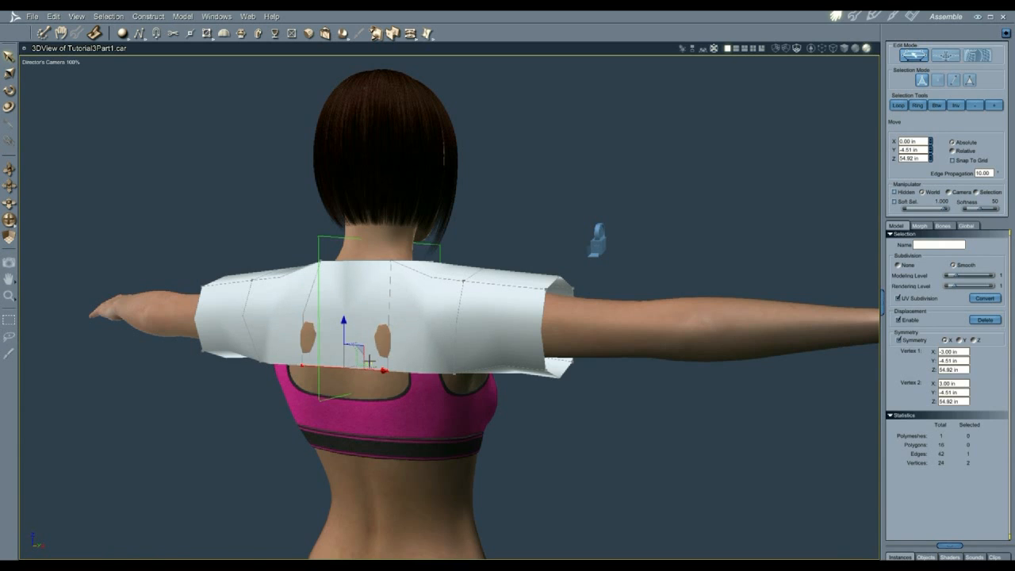
left_click_drag(367, 361, 368, 360)
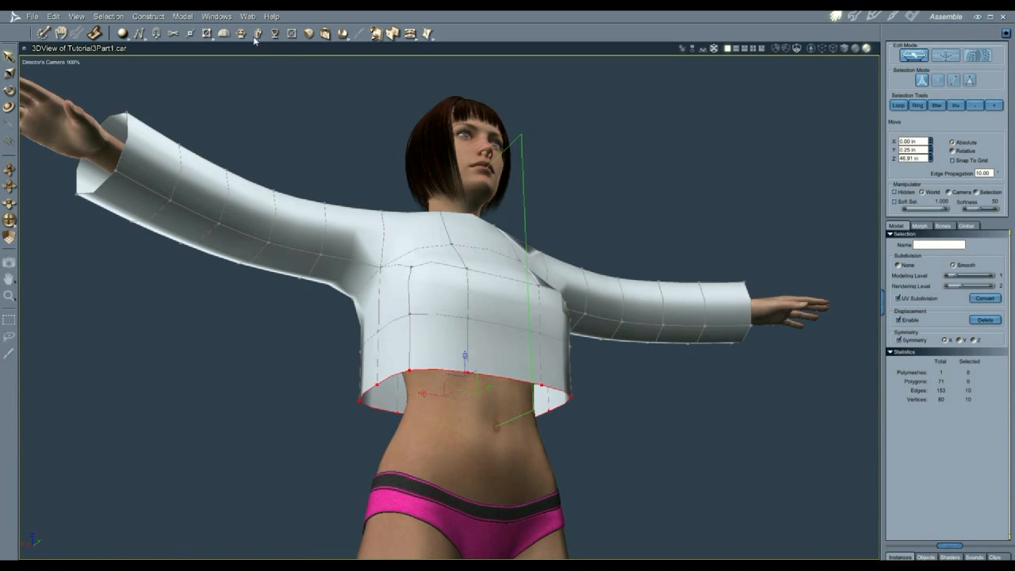
Step: Extrude the hem down to lengthen the garment toward the feet
left_click(241, 35)
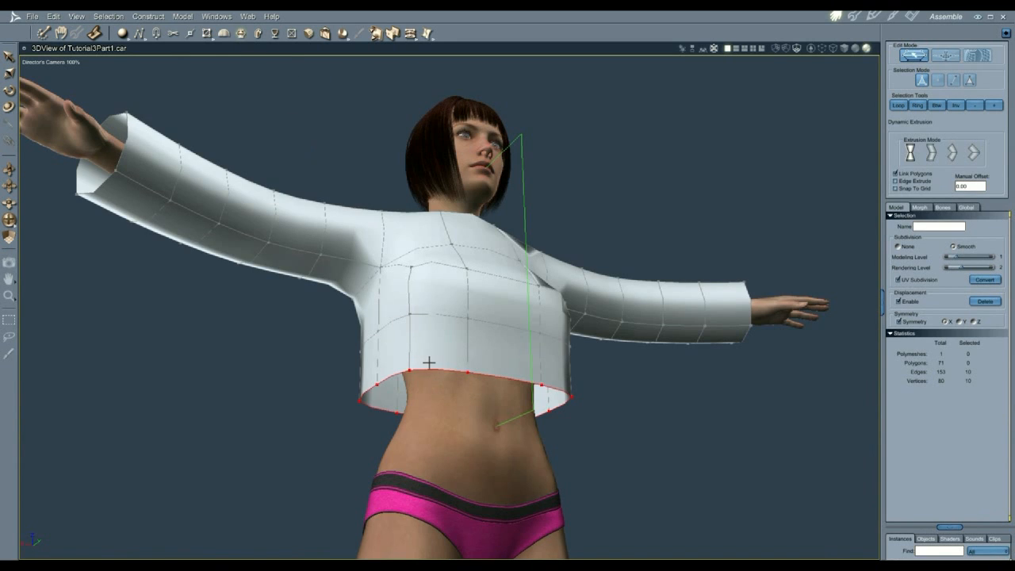
left_click_drag(429, 366, 444, 498)
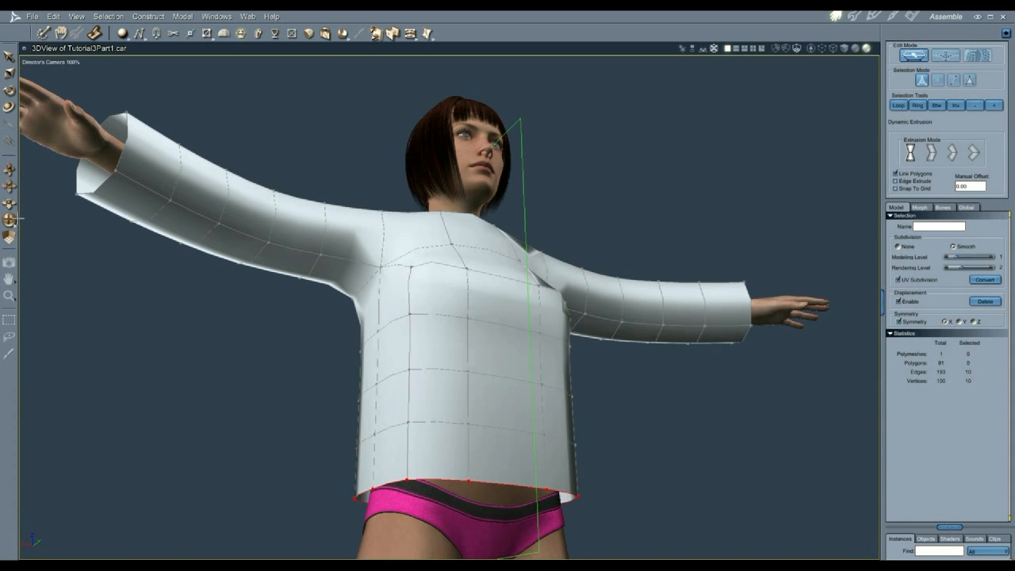
left_click_drag(9, 220, 67, 268)
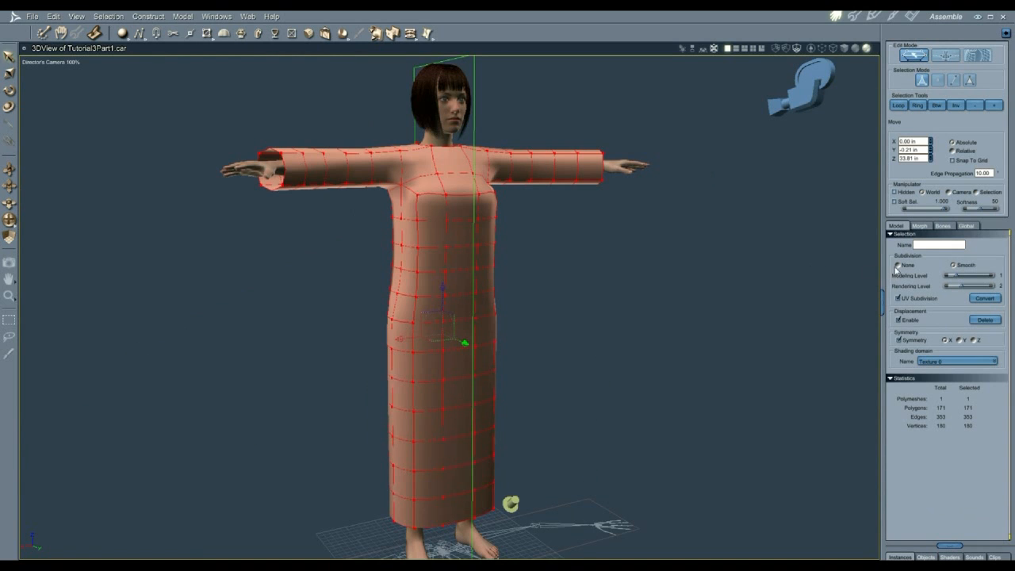
Step: Bake the smoothing subdivision, select all polygons and turn on symmetry
left_click(981, 298)
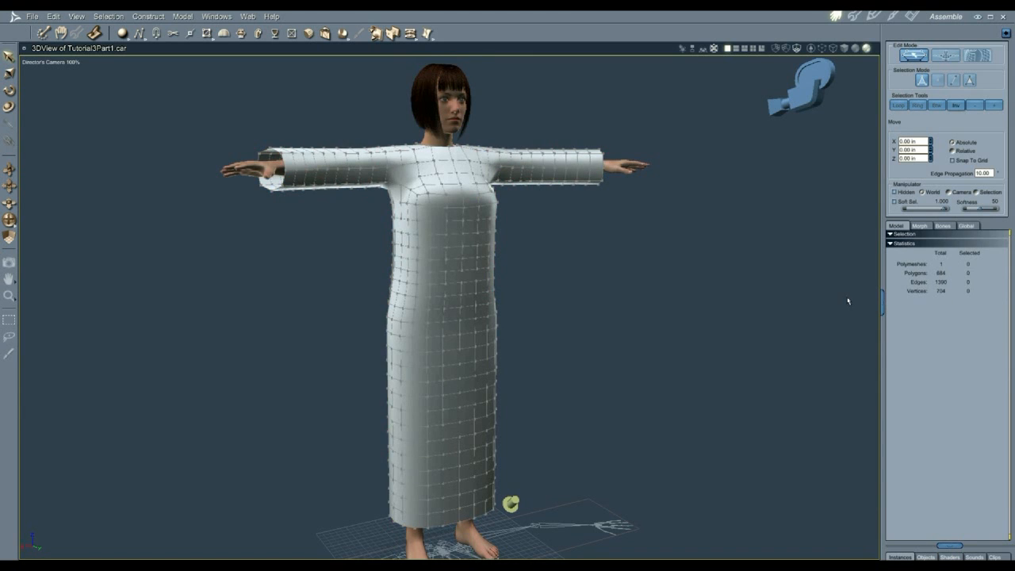
left_click(456, 320)
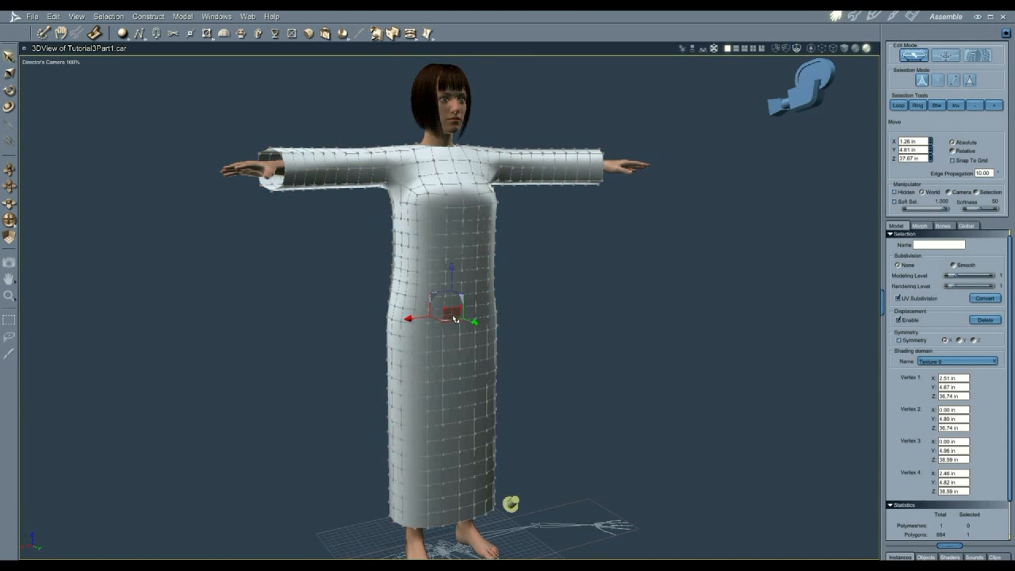
double_click(456, 319)
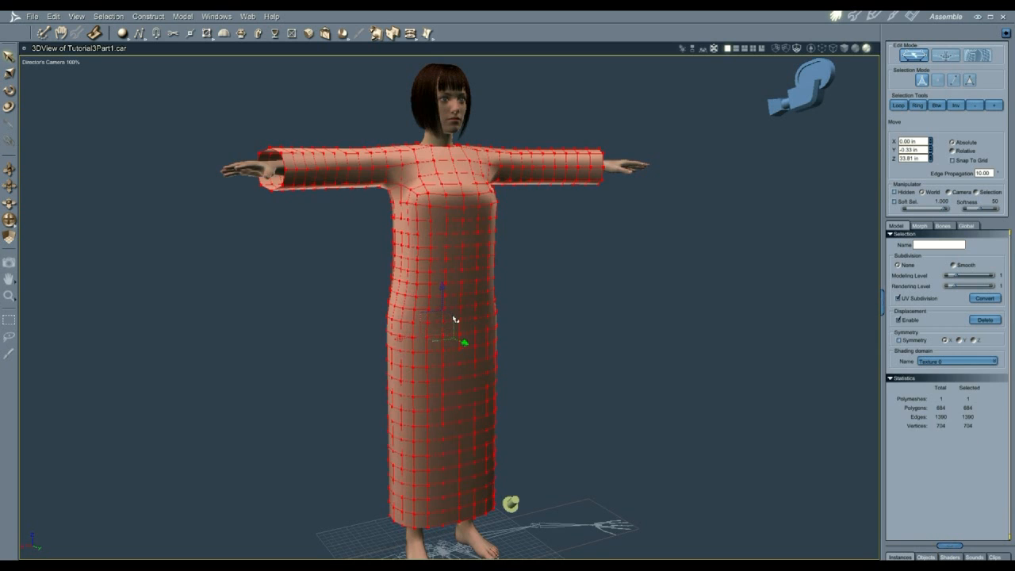
left_click(900, 340)
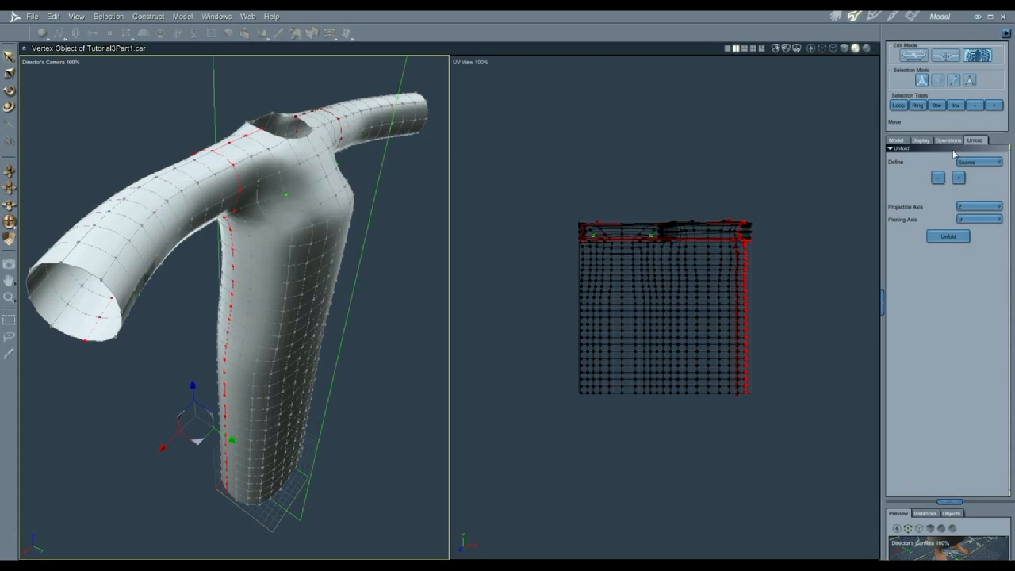
Step: Define seams and unfold the dress UVs into flat pieces, then return to Modeling Mode
left_click(958, 179)
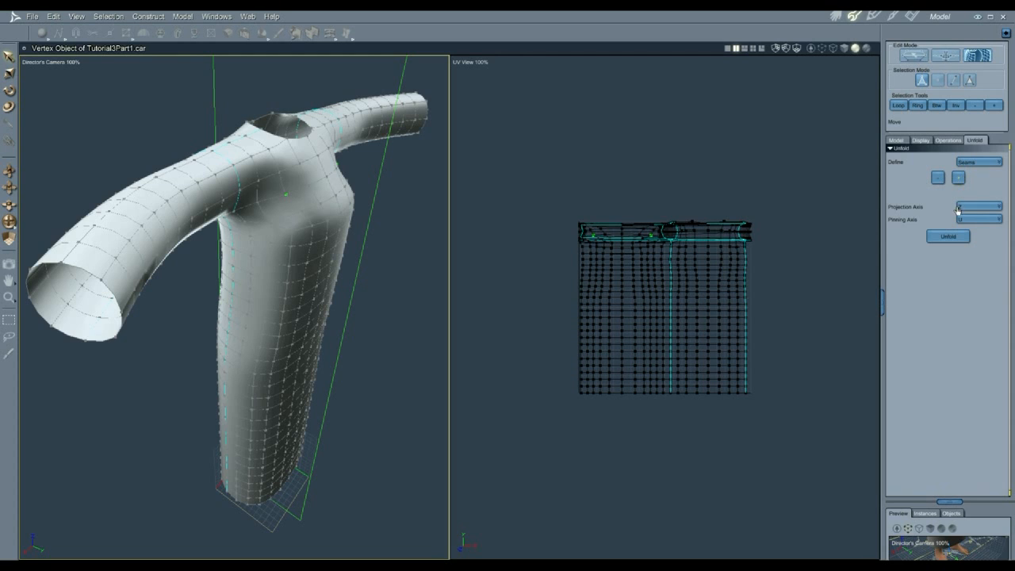
left_click(955, 238)
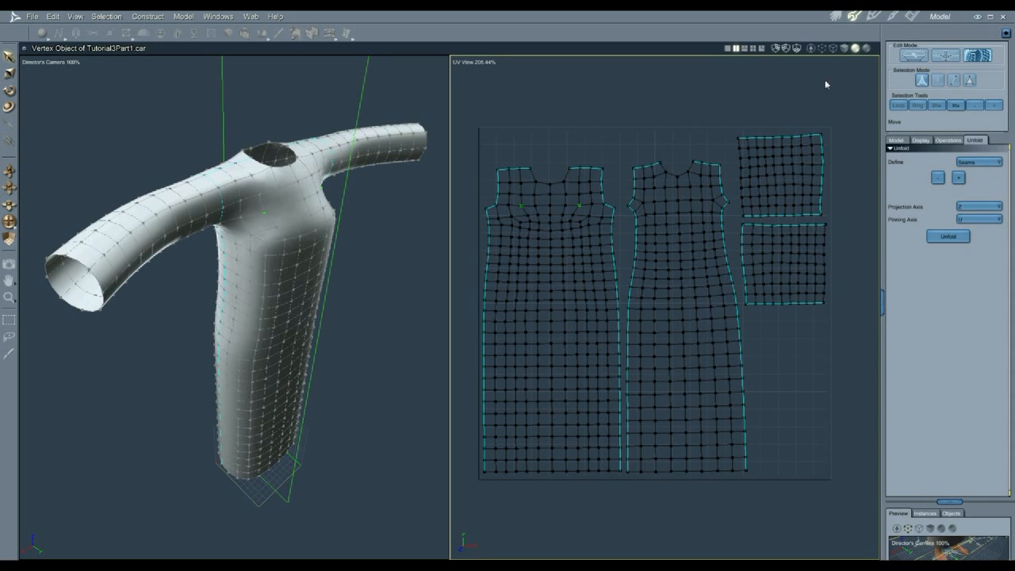
left_click(913, 56)
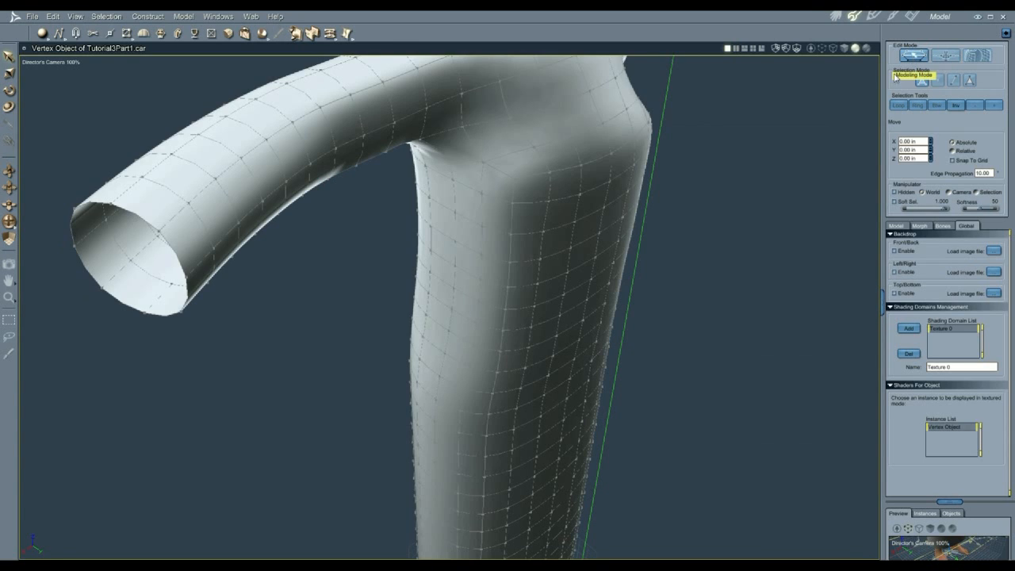
Step: Select the whole dress mesh and bake its subdivision twice into denser geometry
key("ctrl+a")
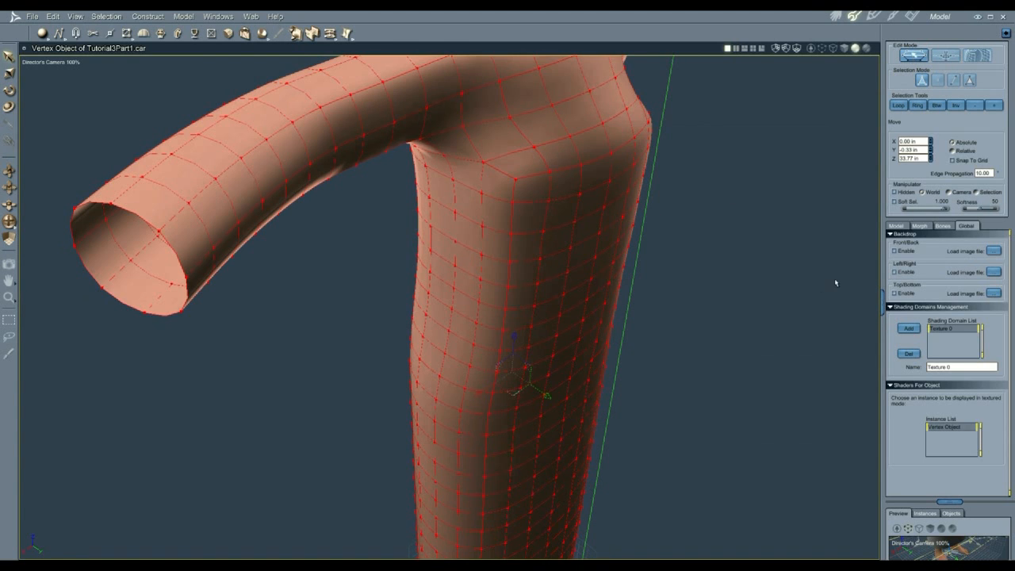
left_click(895, 226)
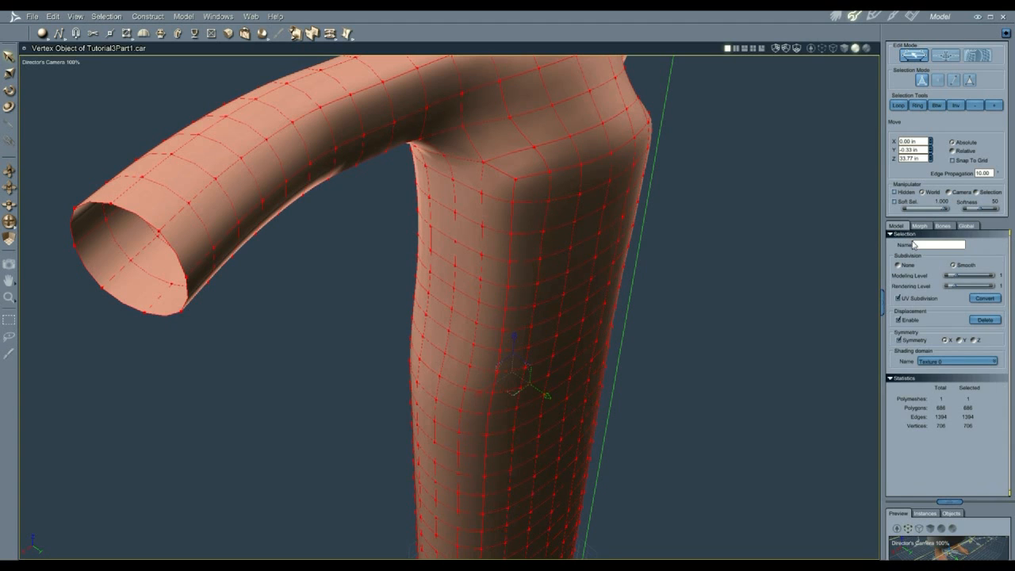
left_click(984, 298)
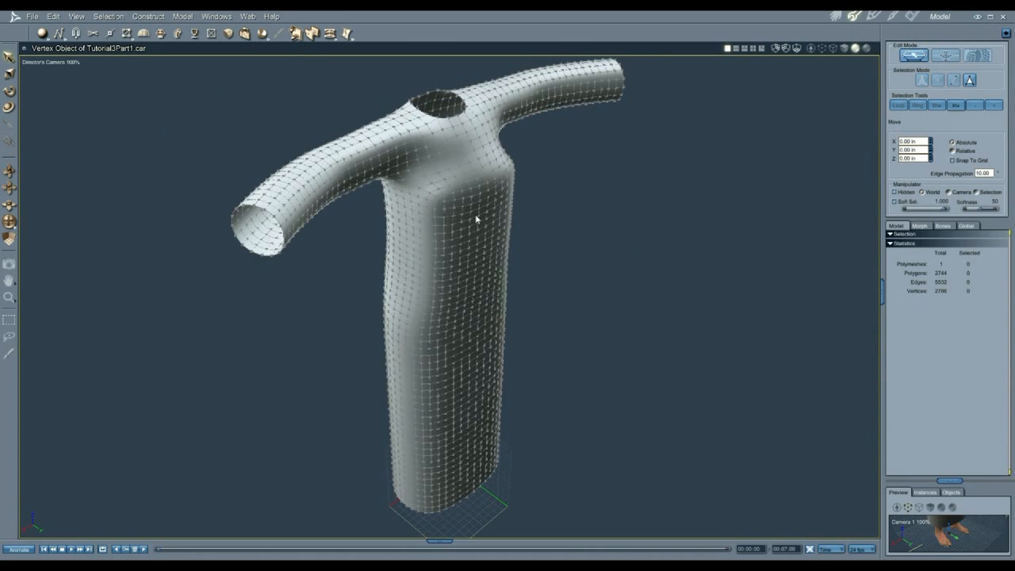
key("ctrl+a")
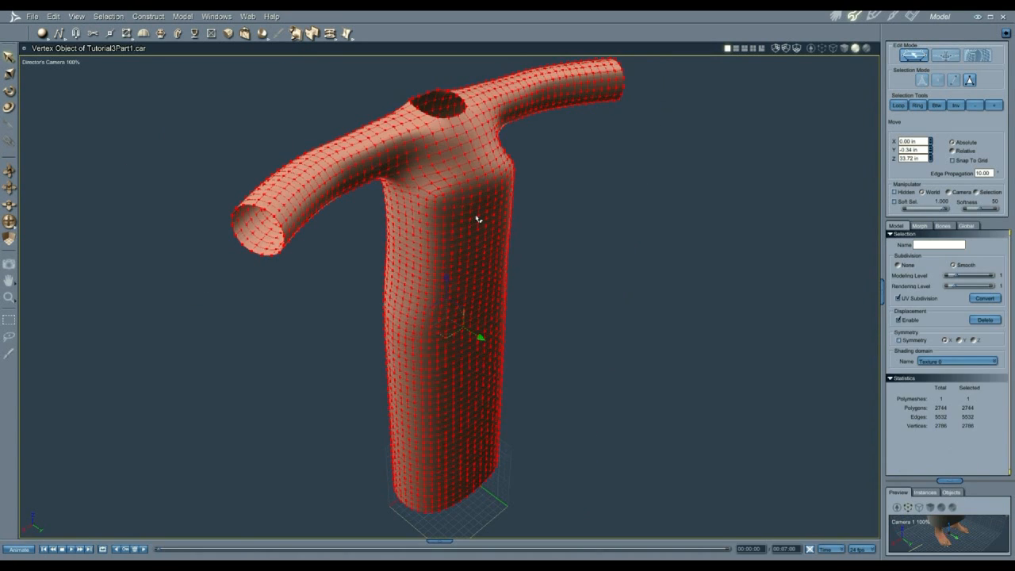
left_click(984, 298)
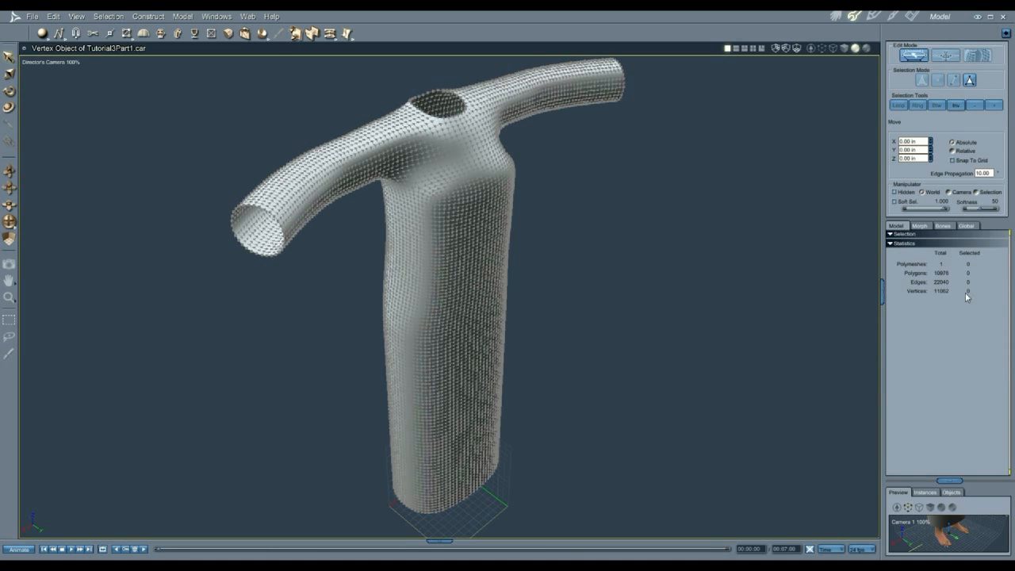
Step: Triangulate all dress polygons and select the Dress object in the scene
key("ctrl+a")
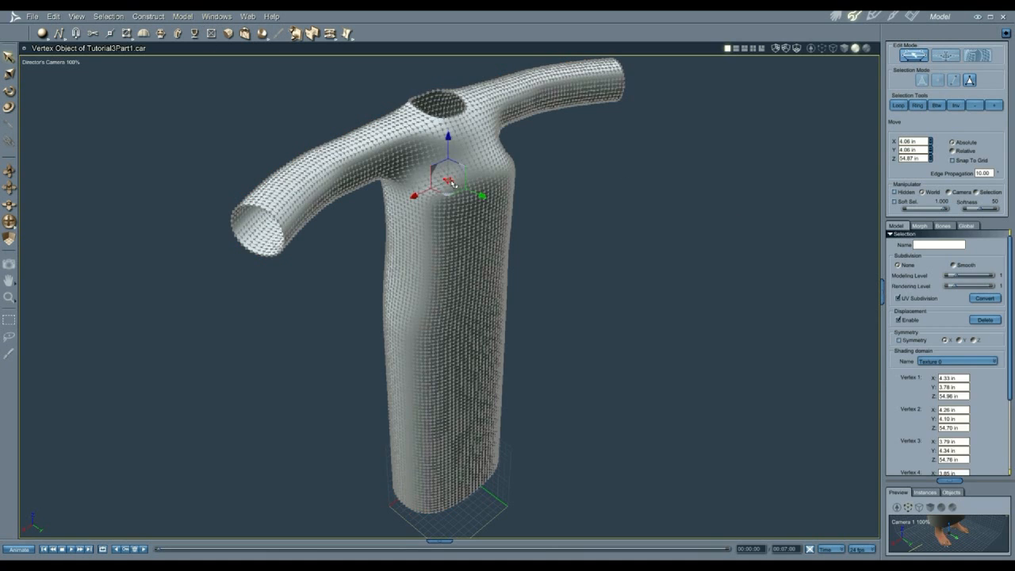
left_click(182, 16)
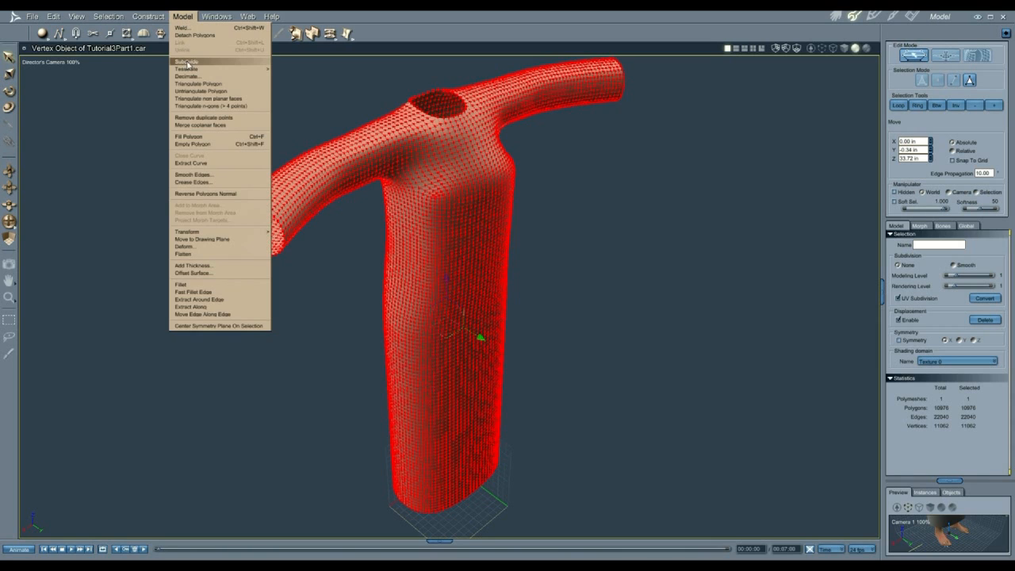
left_click(189, 84)
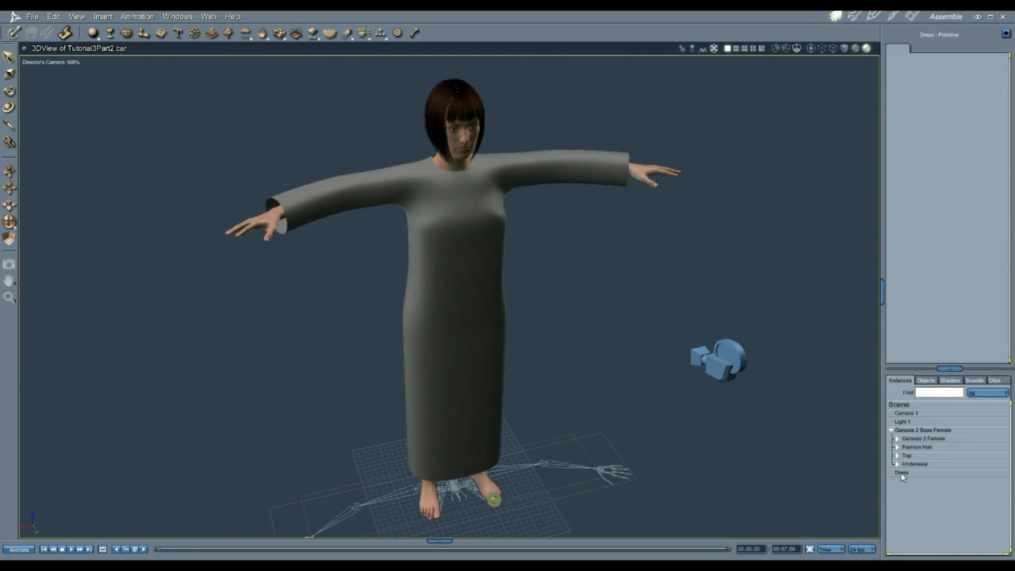
left_click(901, 474)
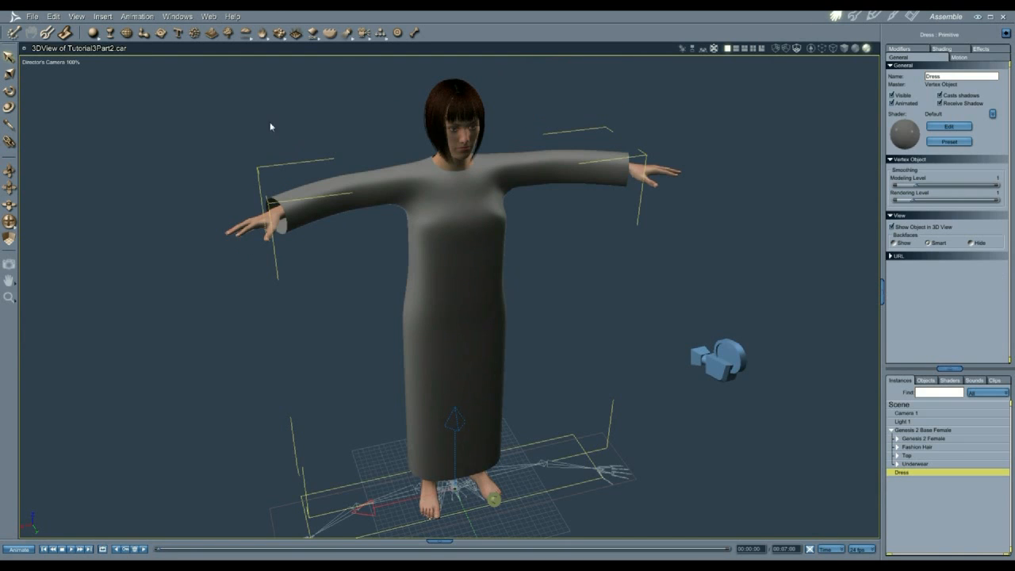
Step: Save the dress as Dress.obj in Wavefront OBJ format, accepting the export settings
left_click(33, 16)
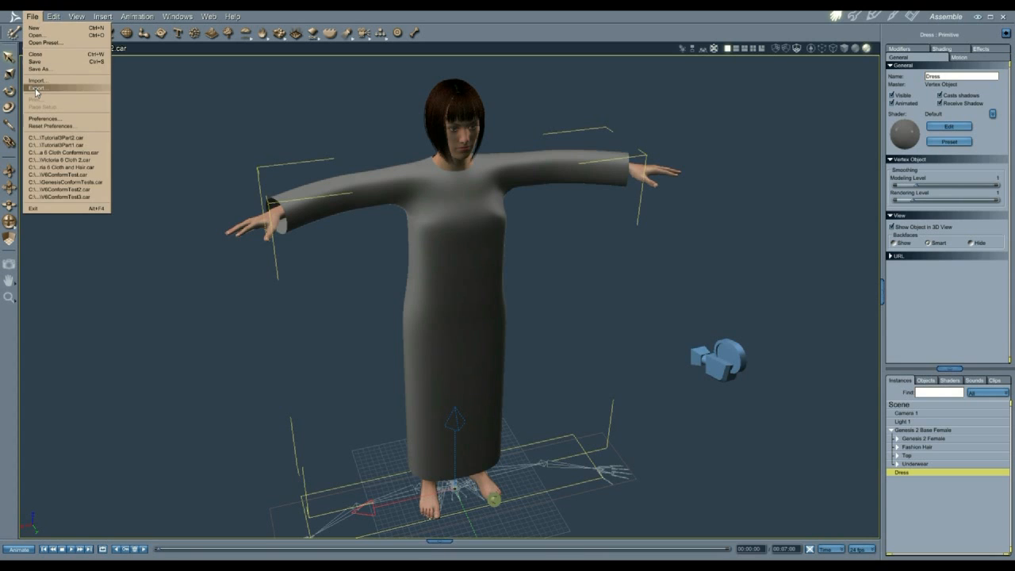
left_click(38, 89)
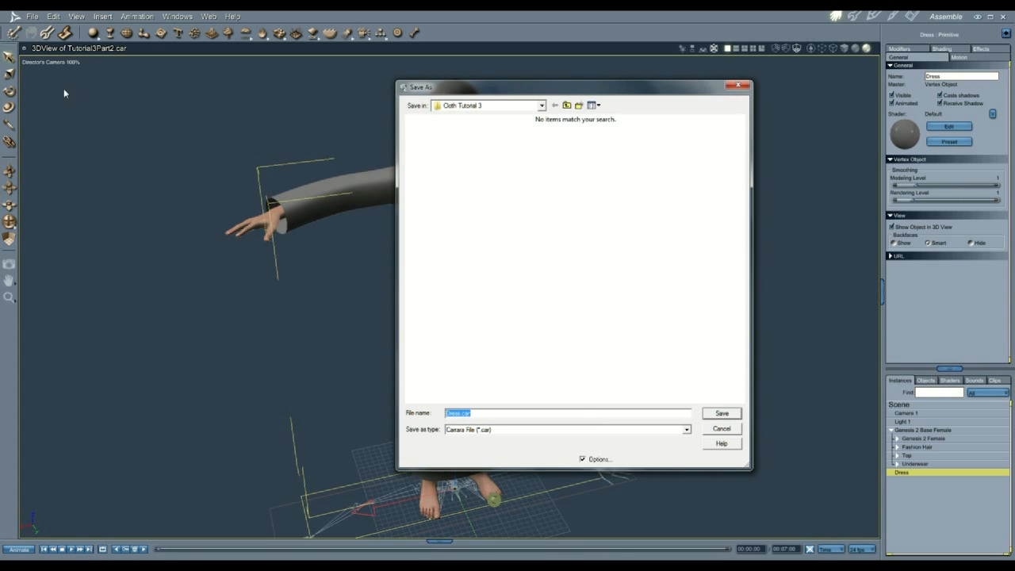
left_click(631, 430)
left_click(494, 495)
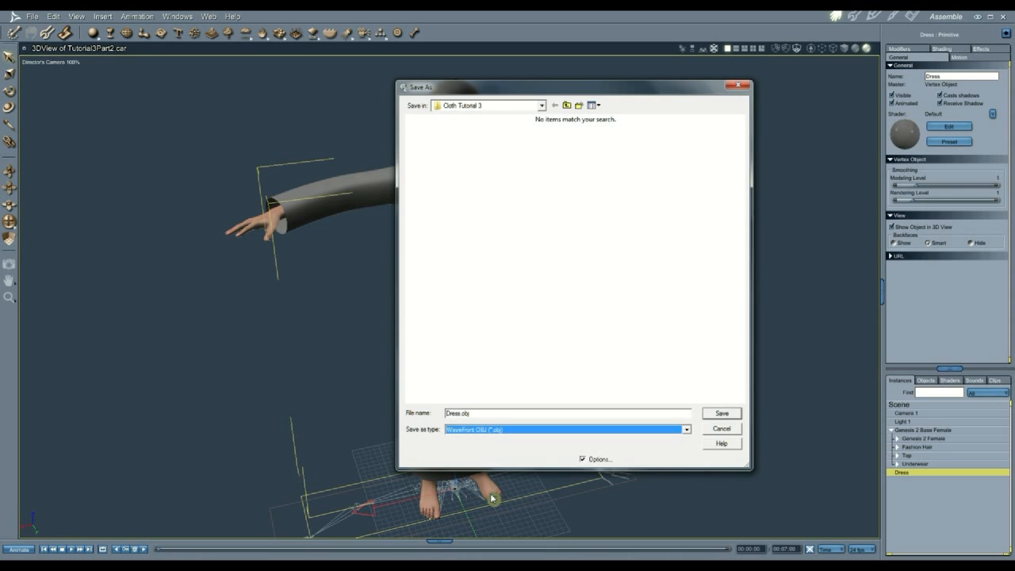
left_click(719, 414)
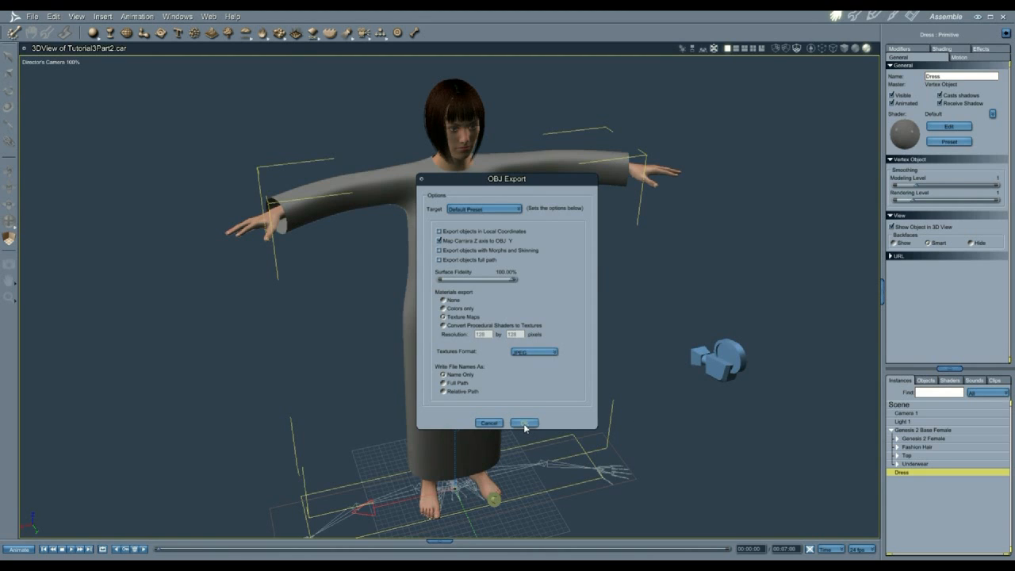
left_click(524, 423)
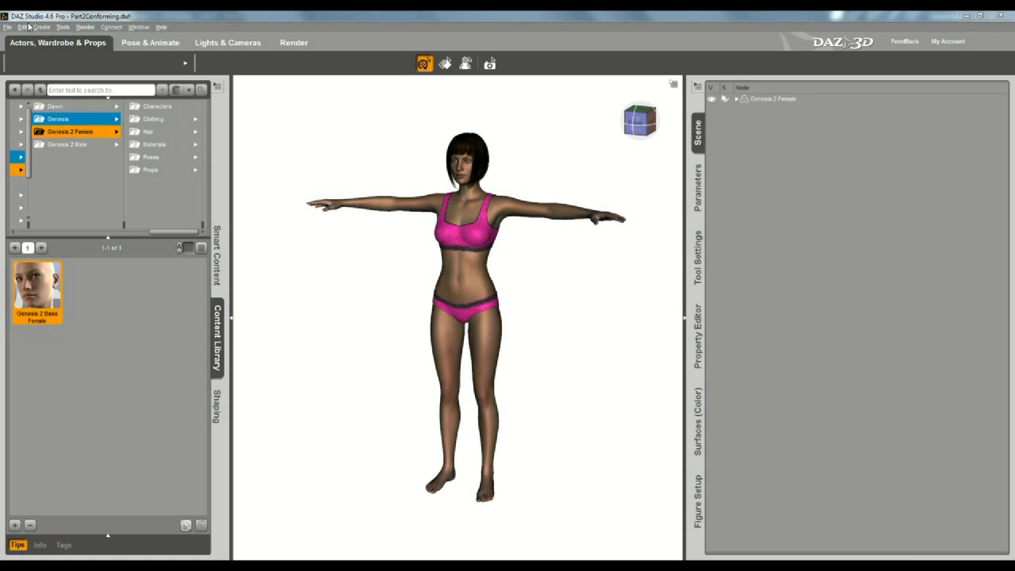
Step: Import Dress.obj into DAZ Studio using the Carrara (1 unit = 1m) scale preset
left_click(8, 27)
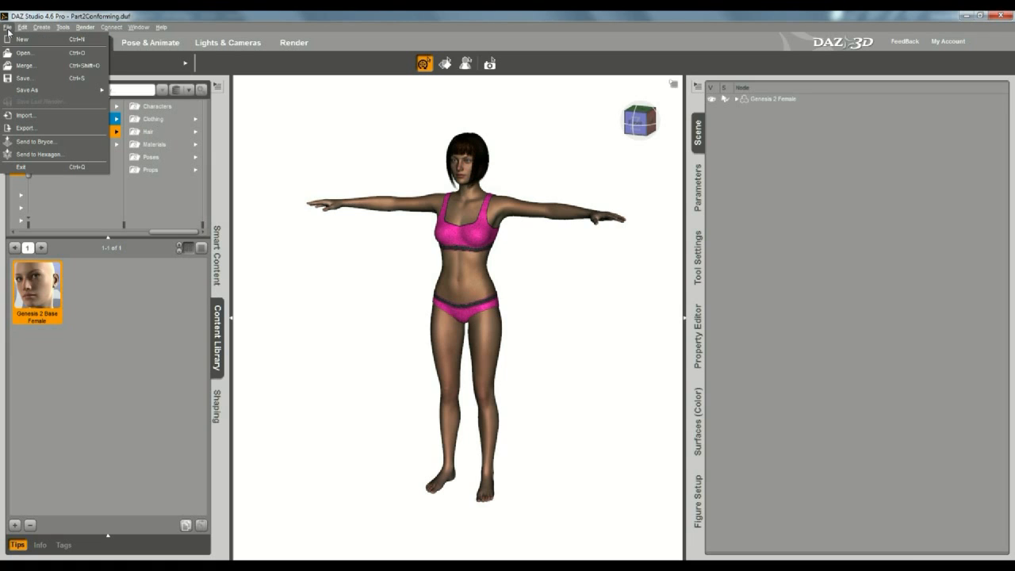
left_click(28, 118)
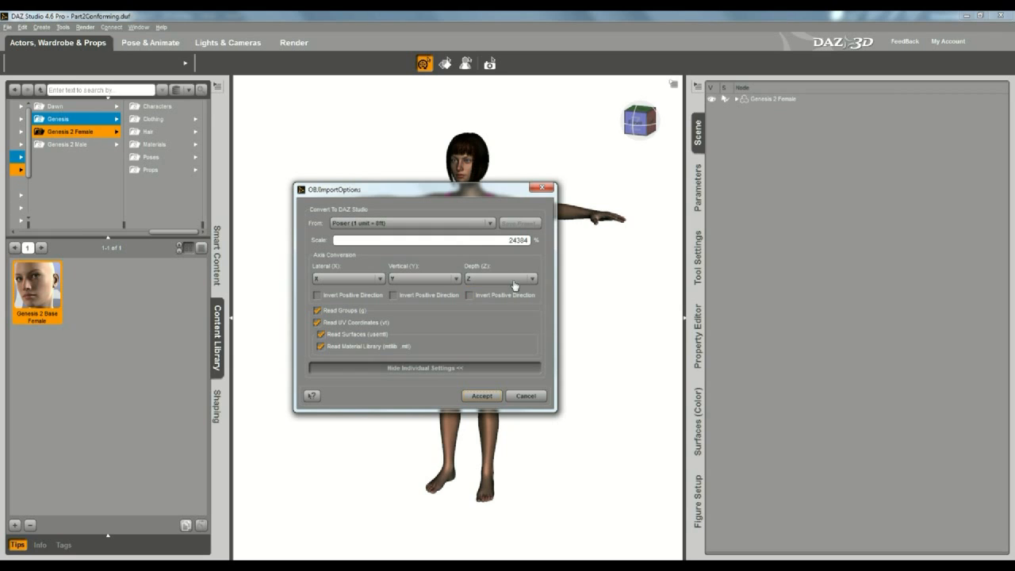
left_click(490, 224)
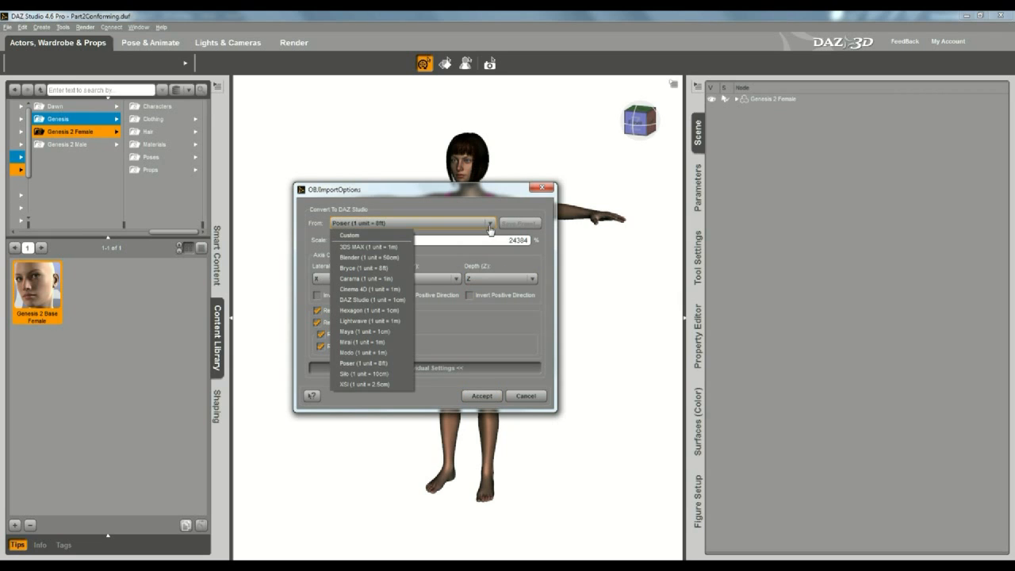
left_click(372, 280)
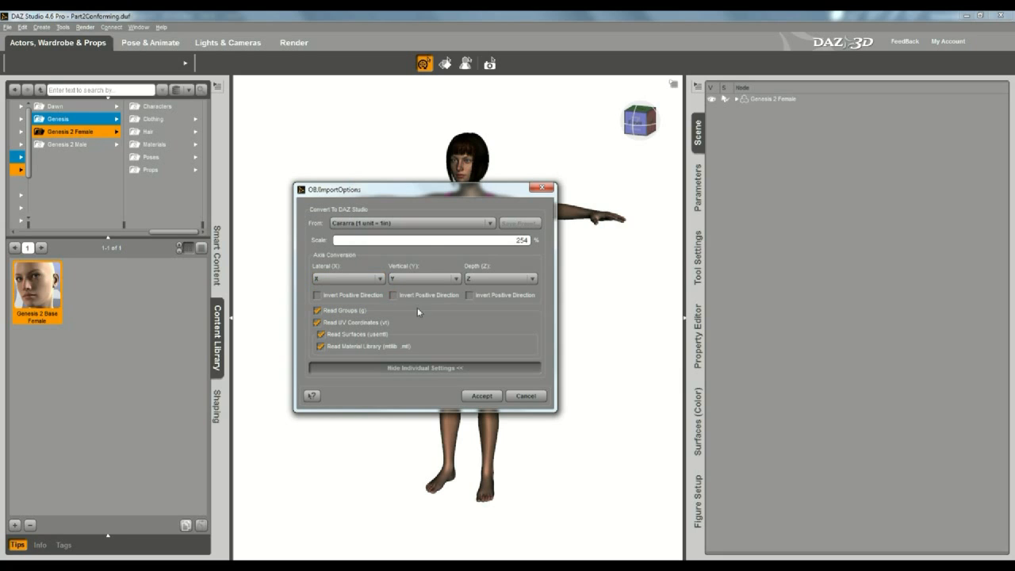
left_click(482, 396)
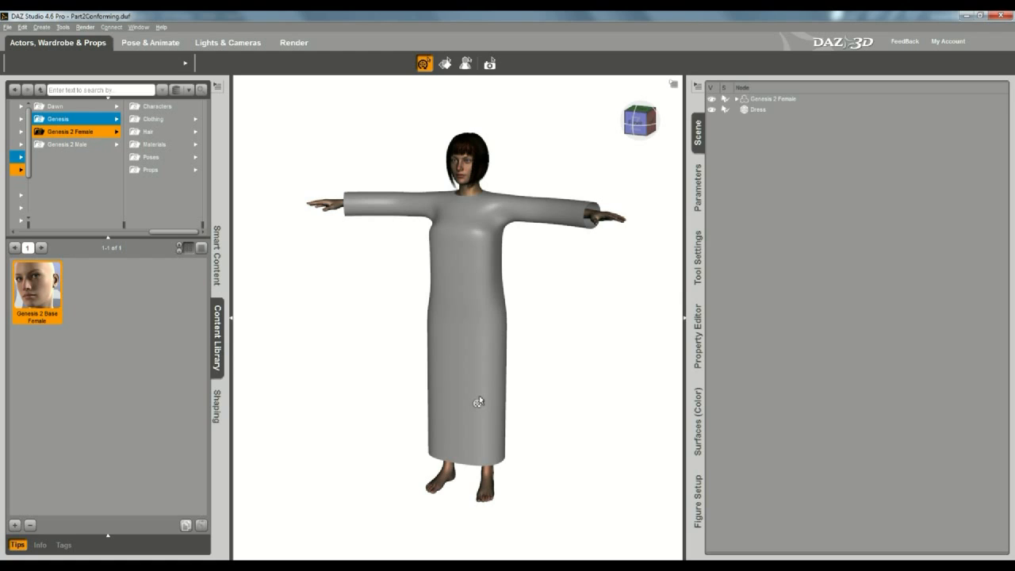
Step: Use the Transfer Utility to copy Genesis 2 Female's rigging and weight maps onto the Dress
left_click(761, 101)
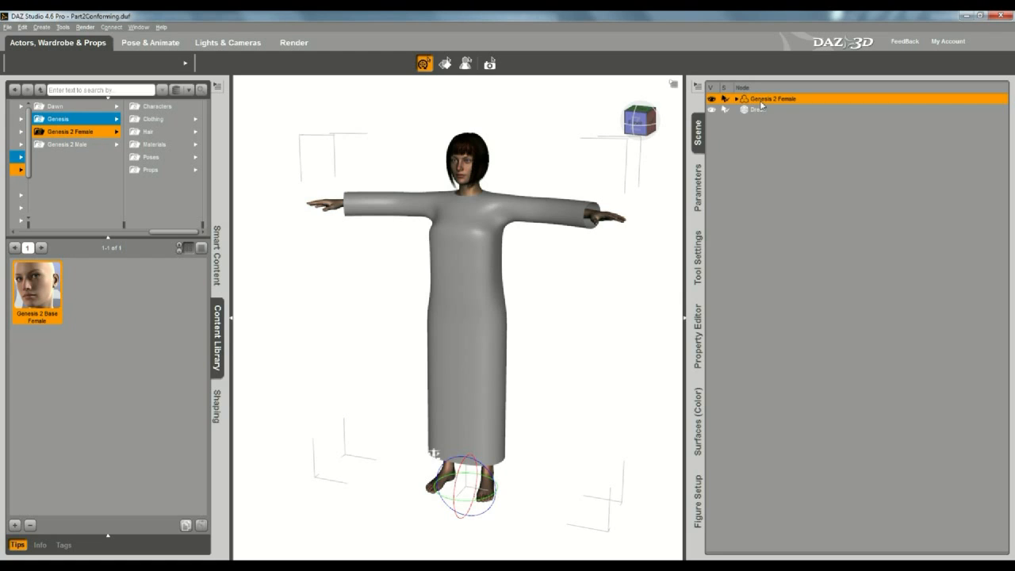
left_click(22, 27)
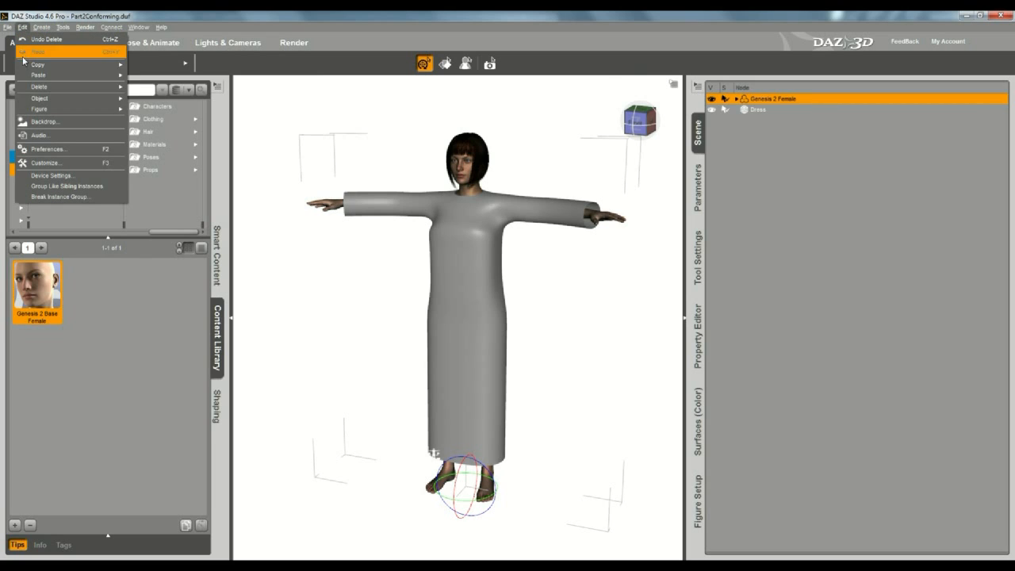
mouse_move(33, 100)
mouse_move(53, 113)
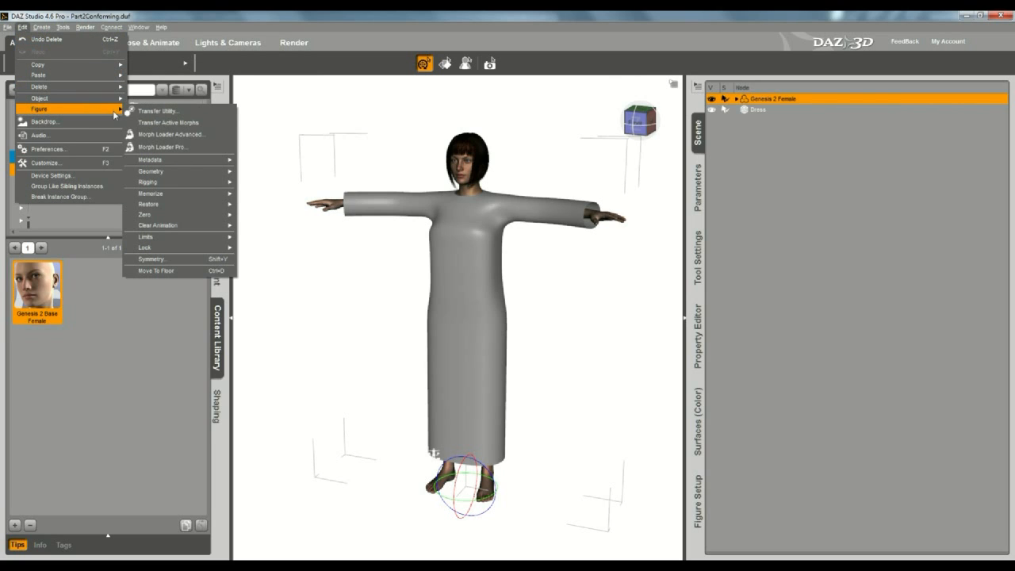
left_click(152, 112)
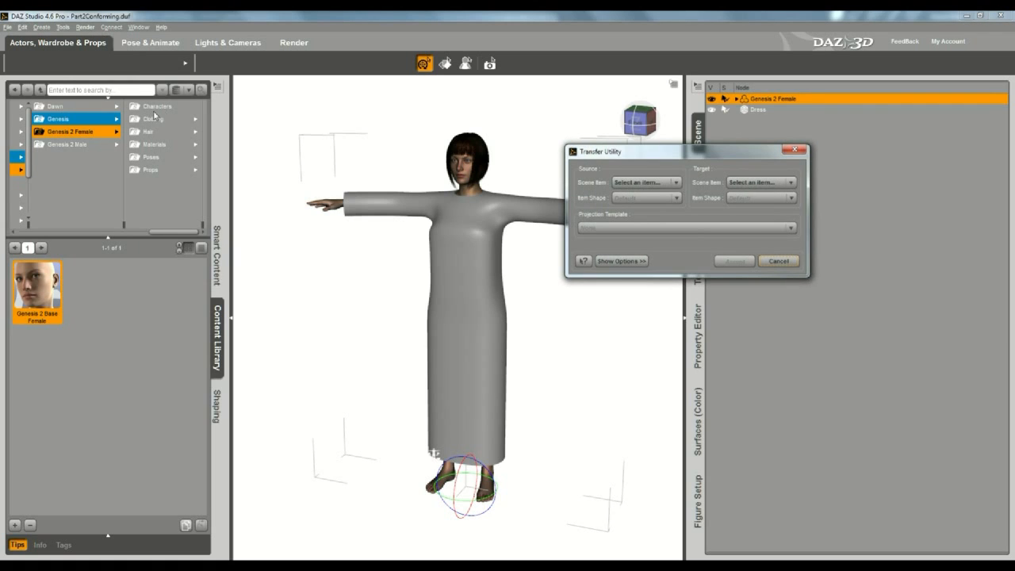
left_click(669, 182)
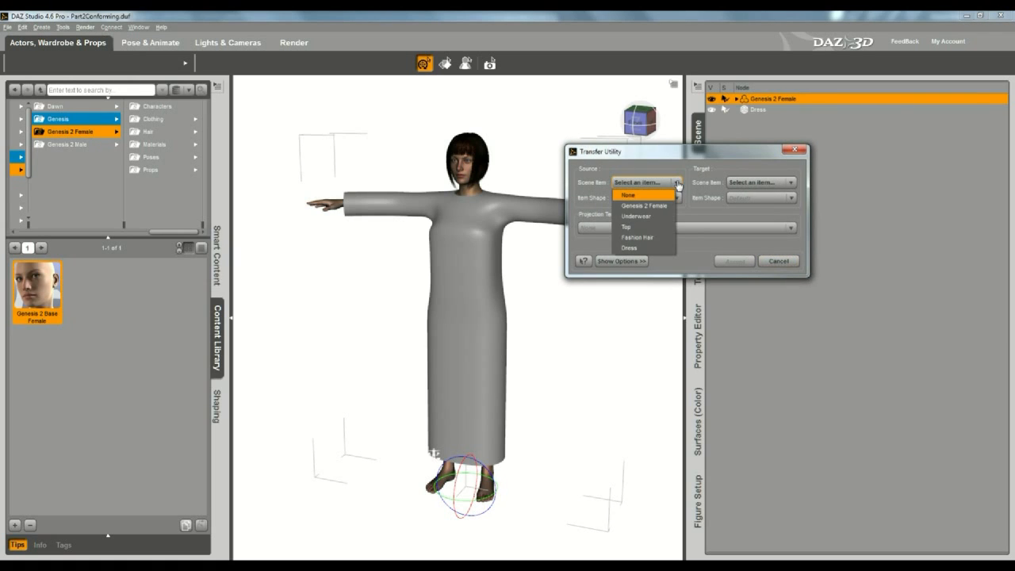
left_click(642, 207)
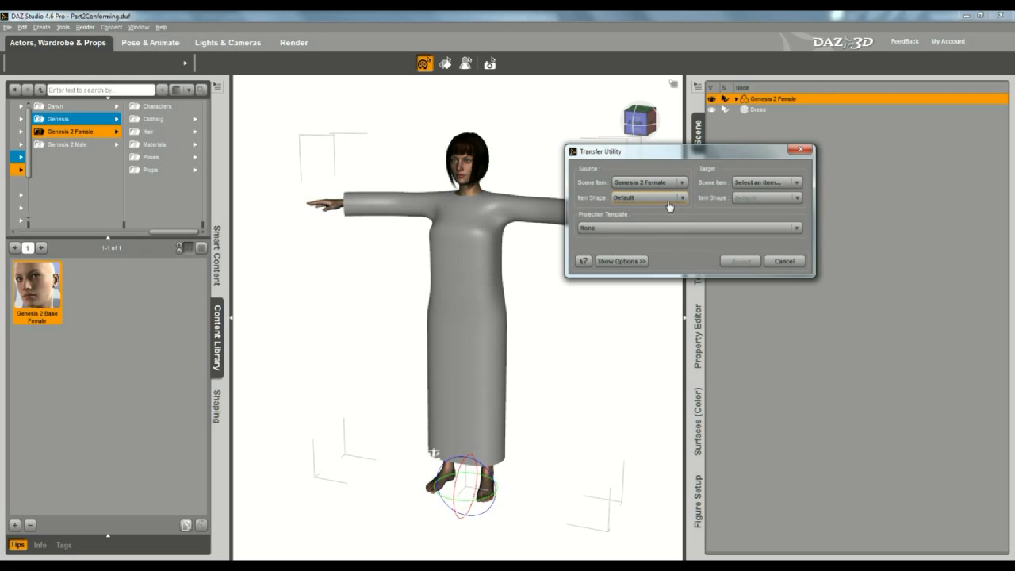
left_click(761, 185)
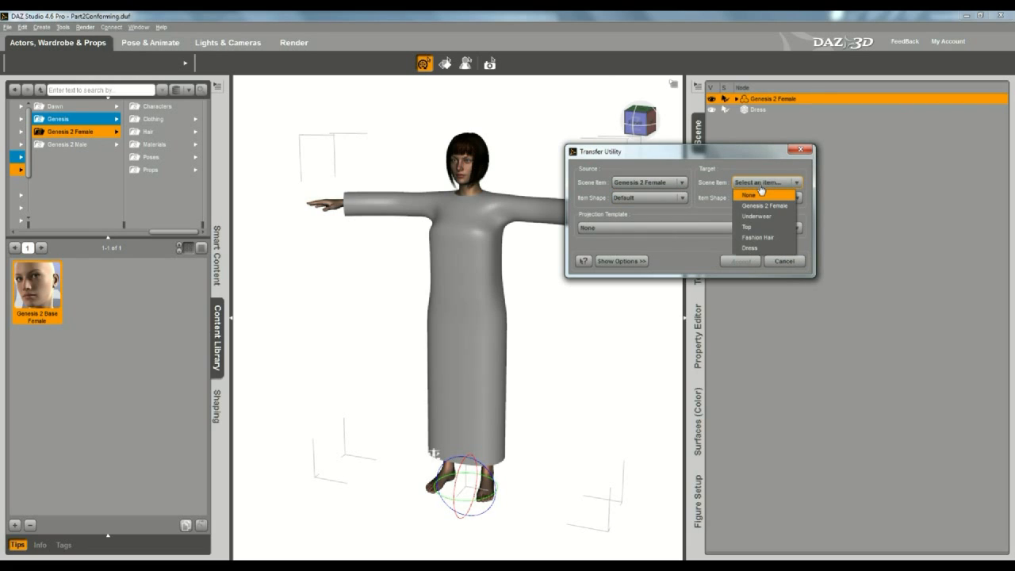
left_click(752, 248)
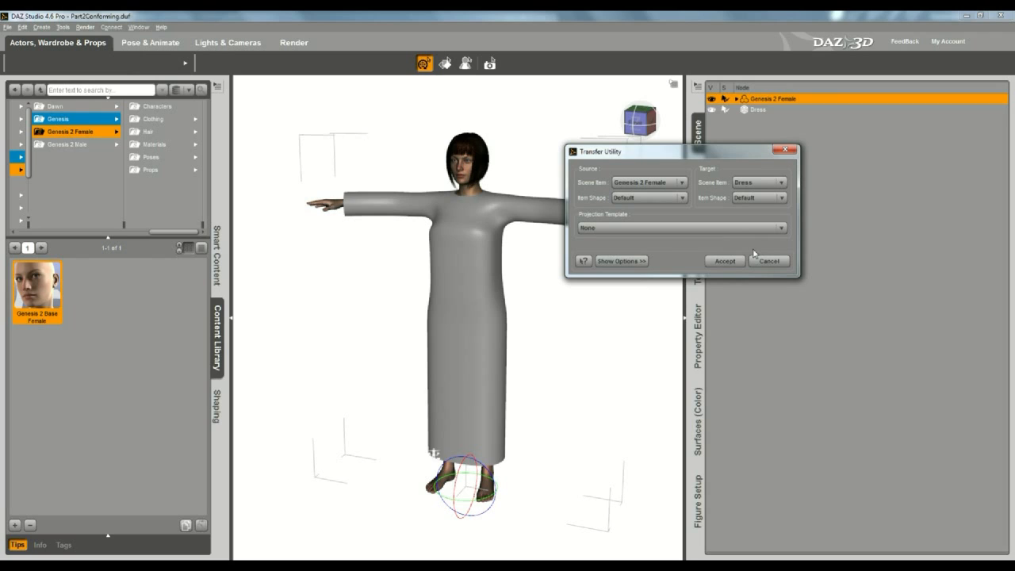
left_click(633, 264)
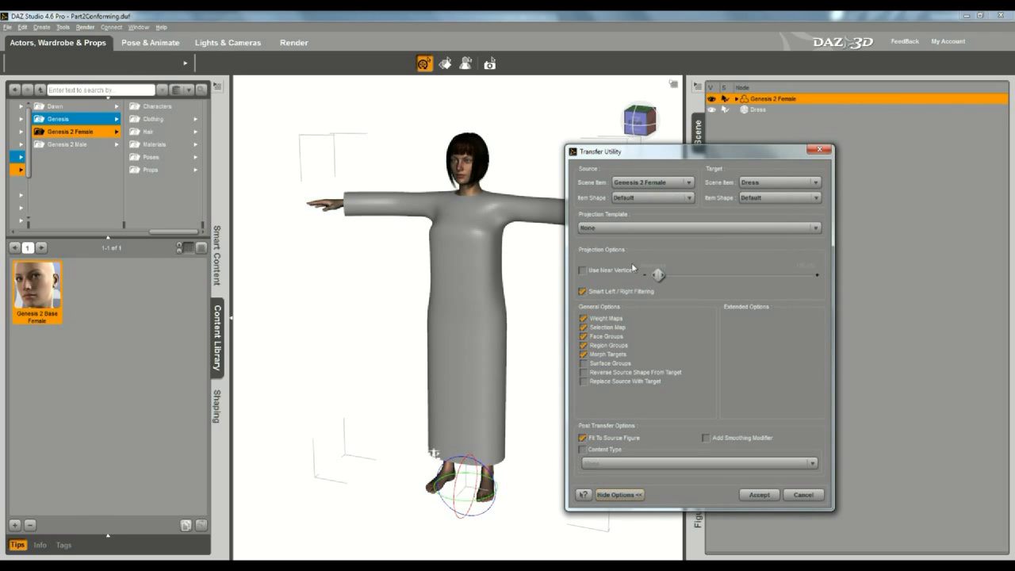
left_click(757, 495)
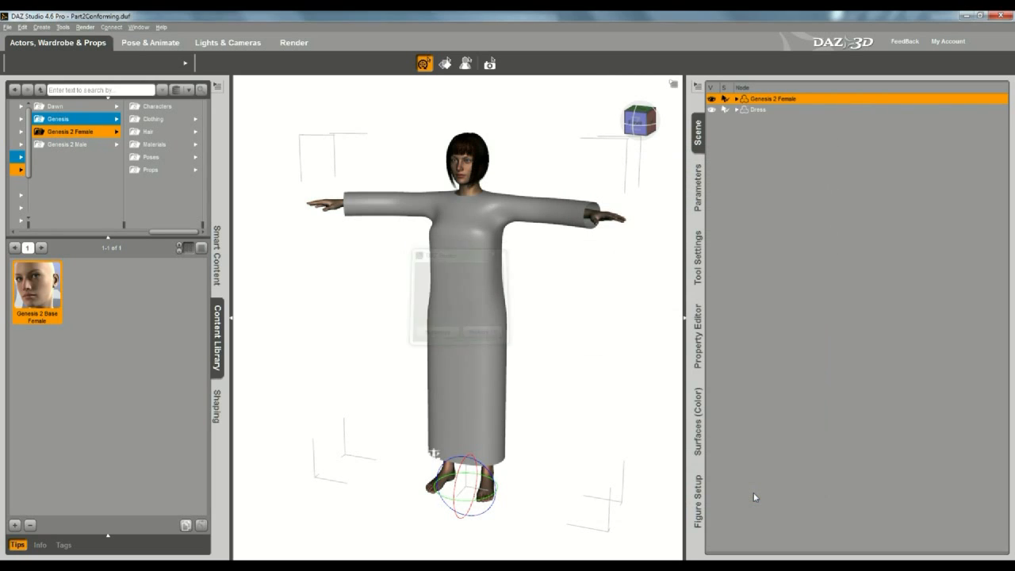
Step: Parent the Dress to Genesis 2 Female in the Scene pane
left_click(737, 99)
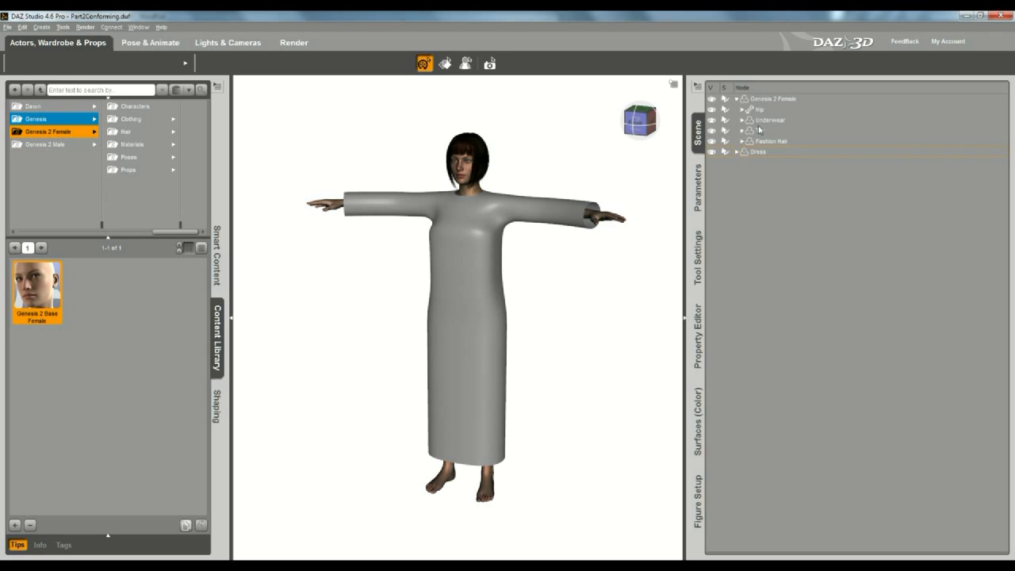
left_click(757, 152)
left_click_drag(757, 152, 783, 103)
Step: Save a Dress wearable preset without Underwear in the Clothing > Sparrowhawke3D folder
left_click(762, 101)
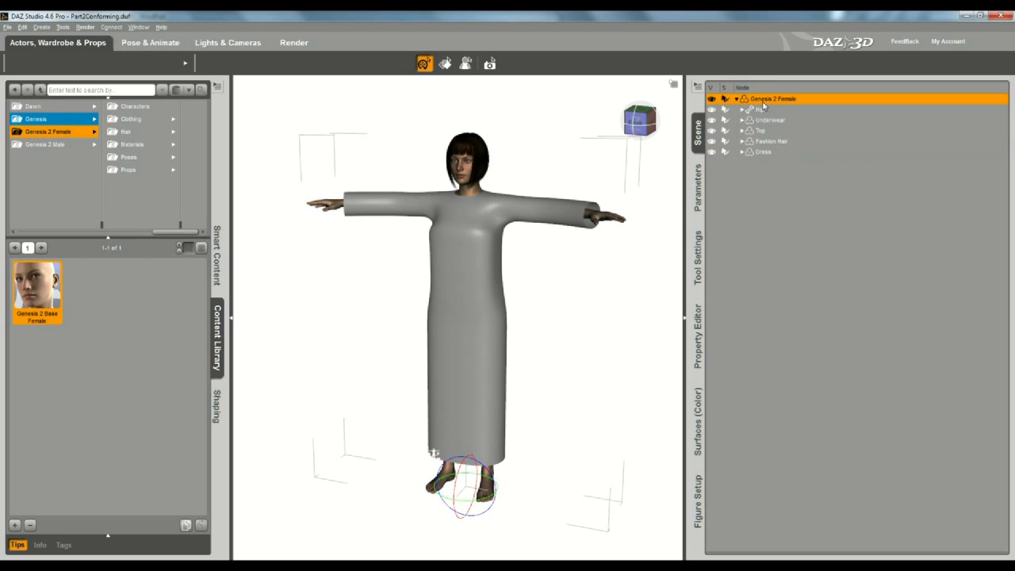
left_click(139, 120)
left_click(145, 170)
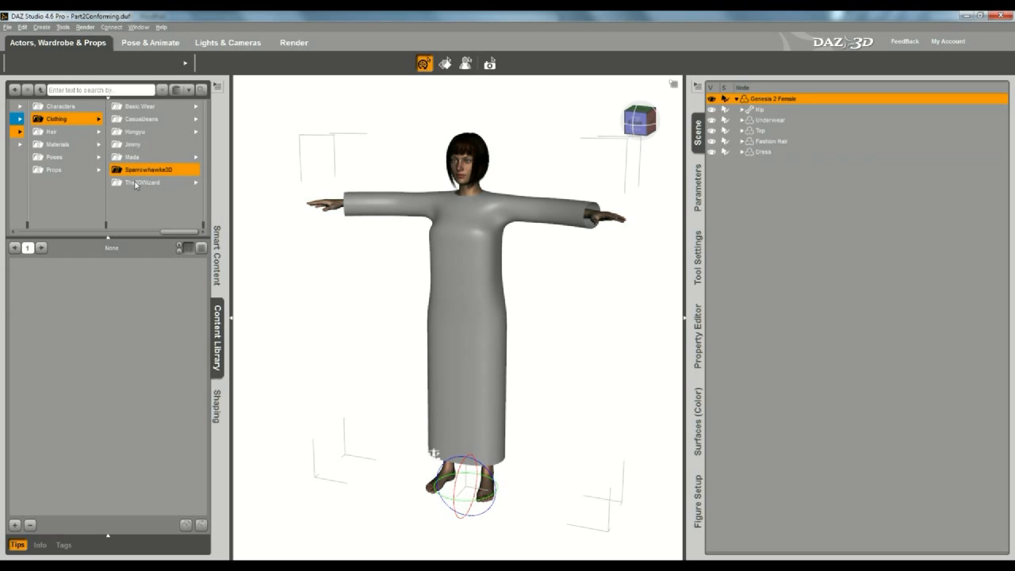
left_click(14, 525)
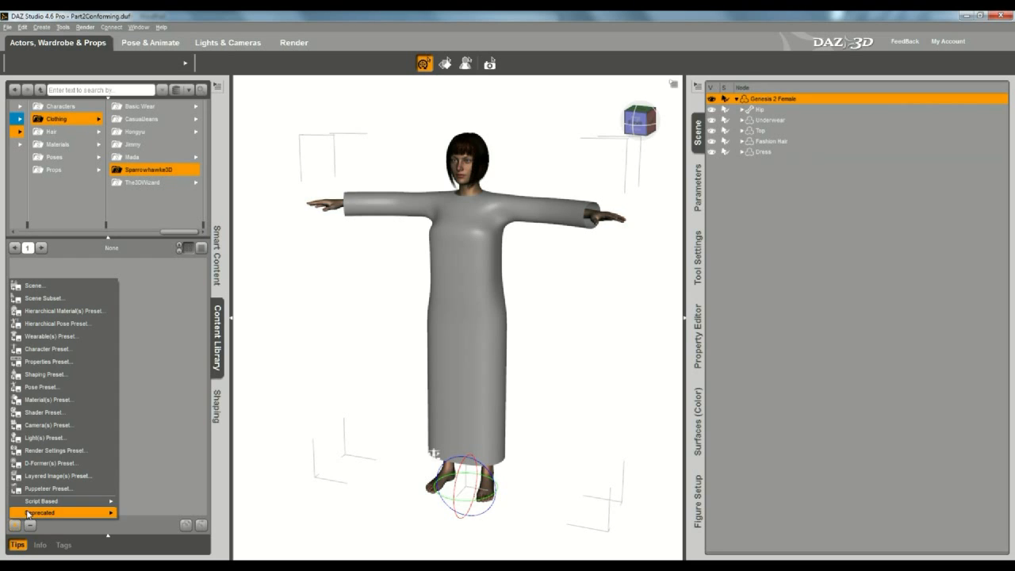
left_click(44, 336)
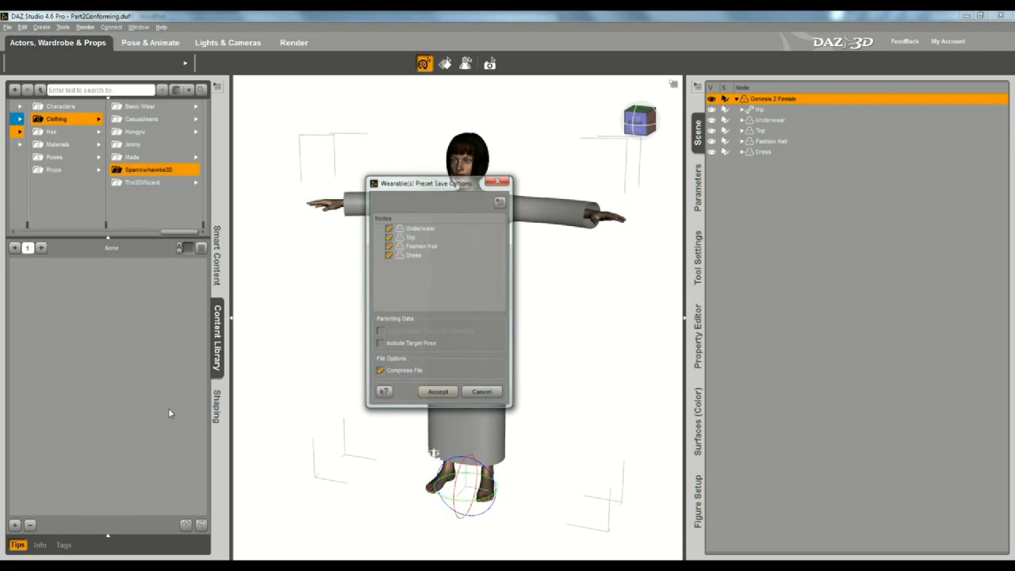
left_click(389, 228)
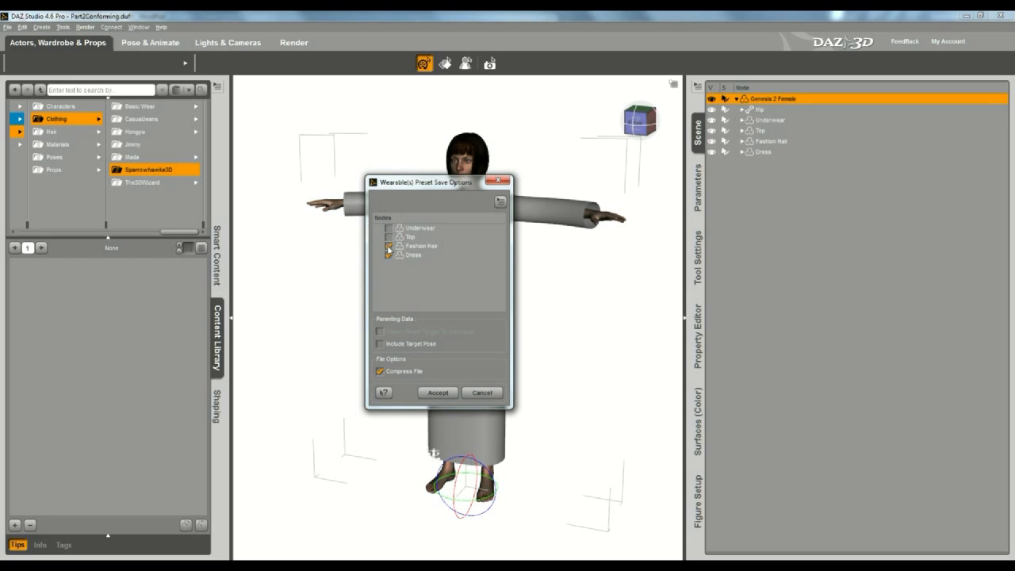
left_click(434, 394)
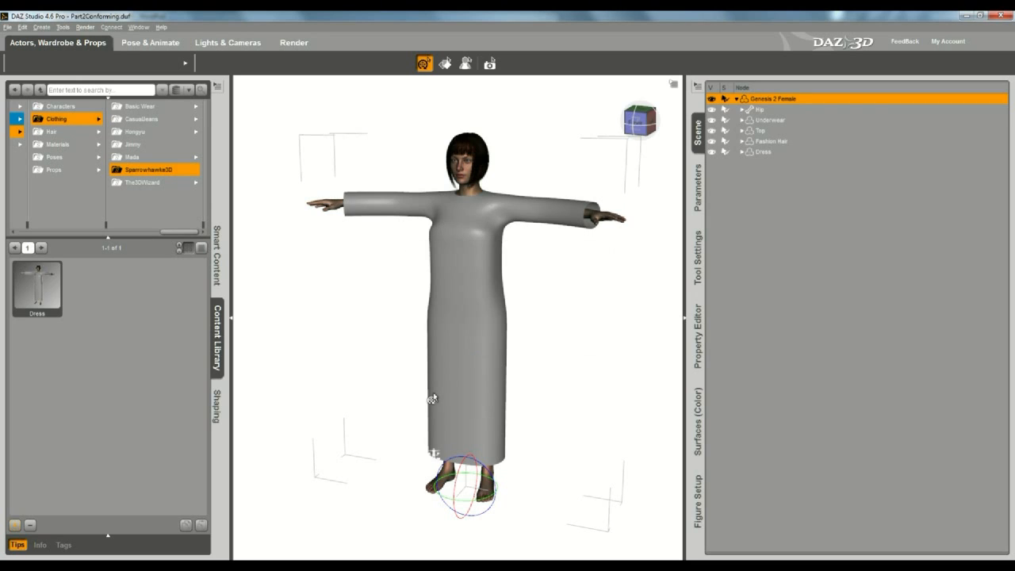
left_click(37, 297)
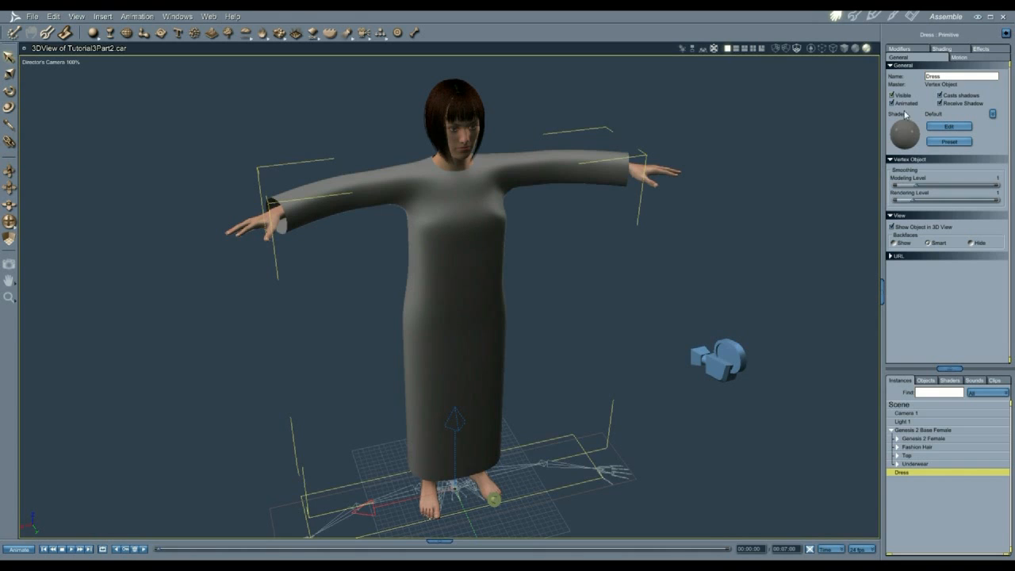
Step: Load the Dress from the Clothing > SparrowHawke3D content folder into the scene and select it
left_click(892, 96)
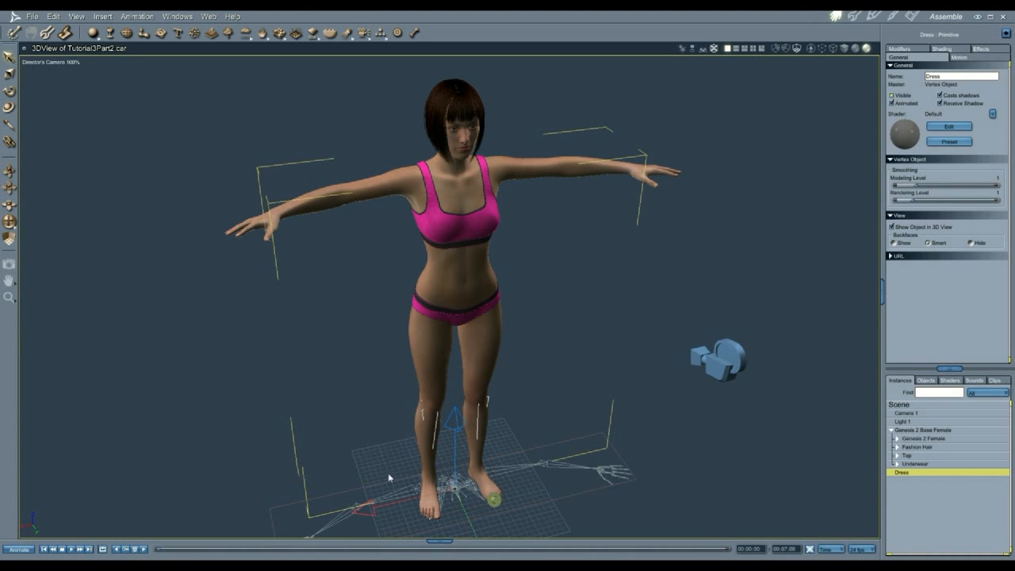
left_click(440, 541)
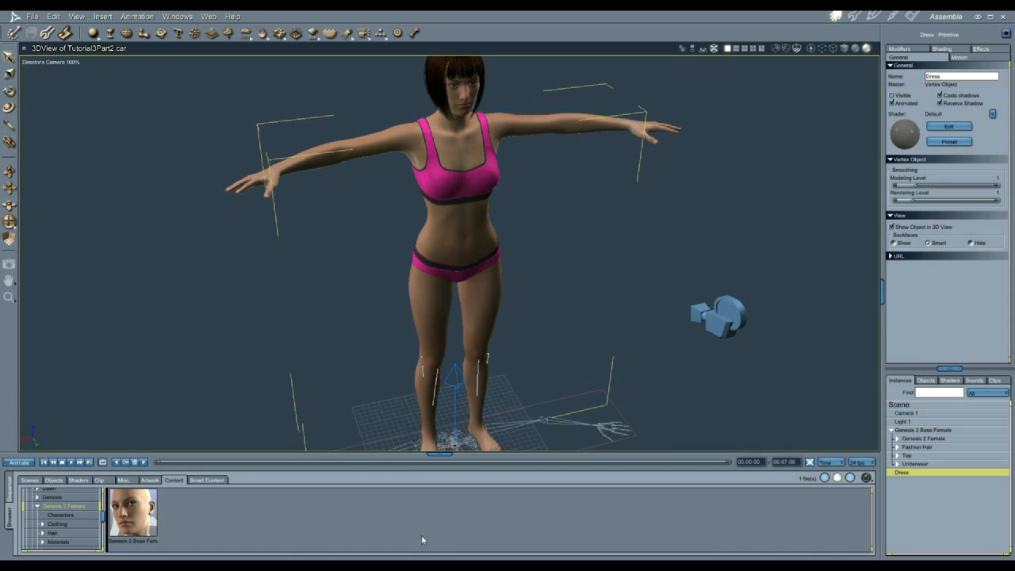
double_click(56, 524)
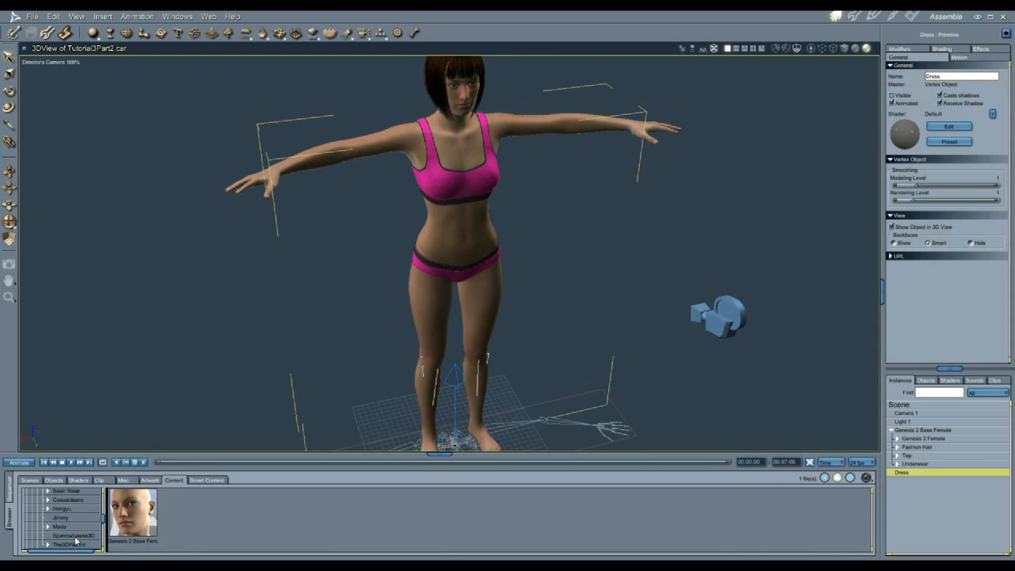
left_click(75, 537)
left_click_drag(161, 505, 936, 509)
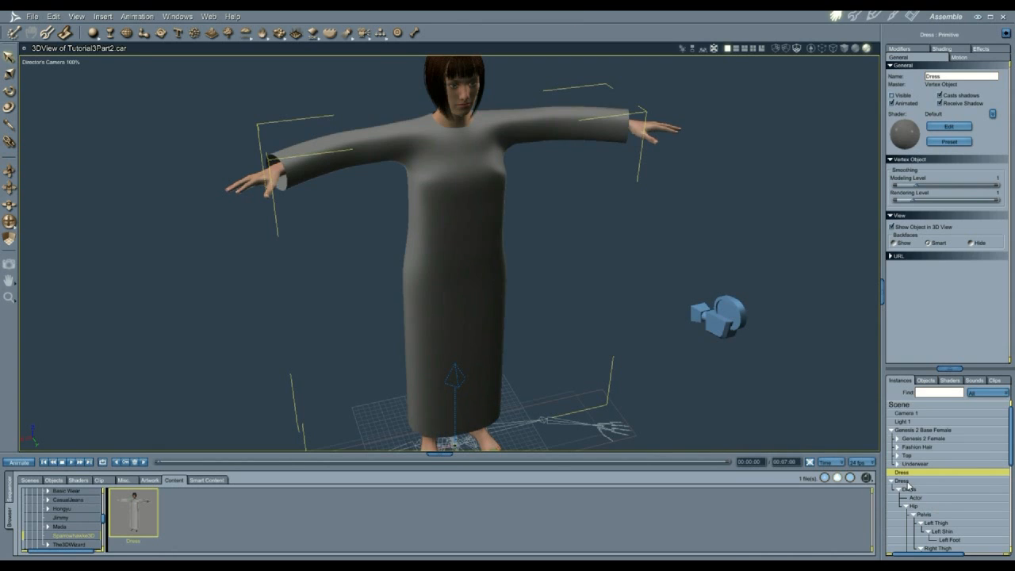
left_click(909, 489)
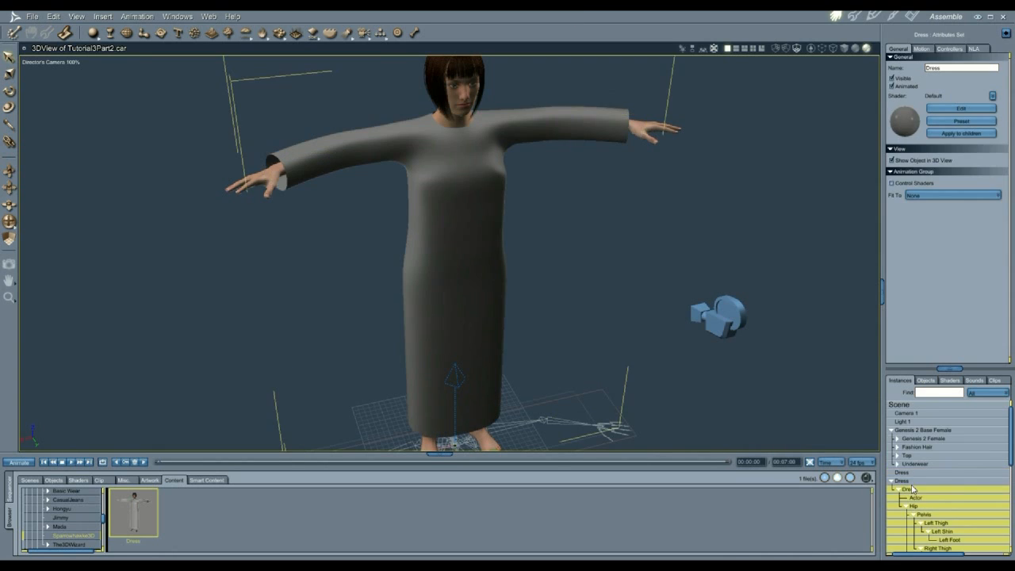
Step: Fit the Dress to Genesis 2 Female and apply pose 04 to the figure
left_click(937, 198)
left_click(930, 216)
left_click(920, 439)
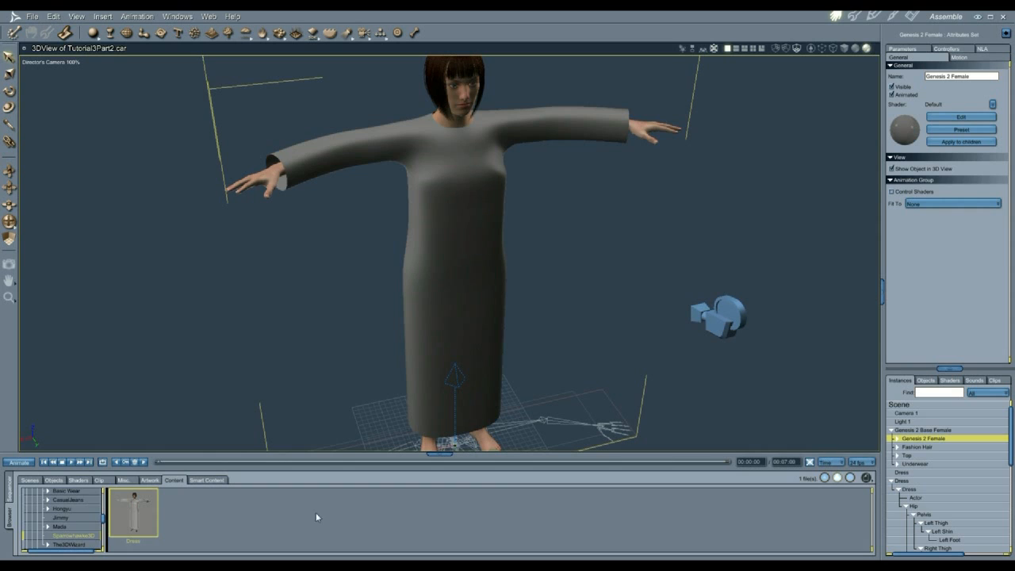
scroll(89, 522, "down", 2)
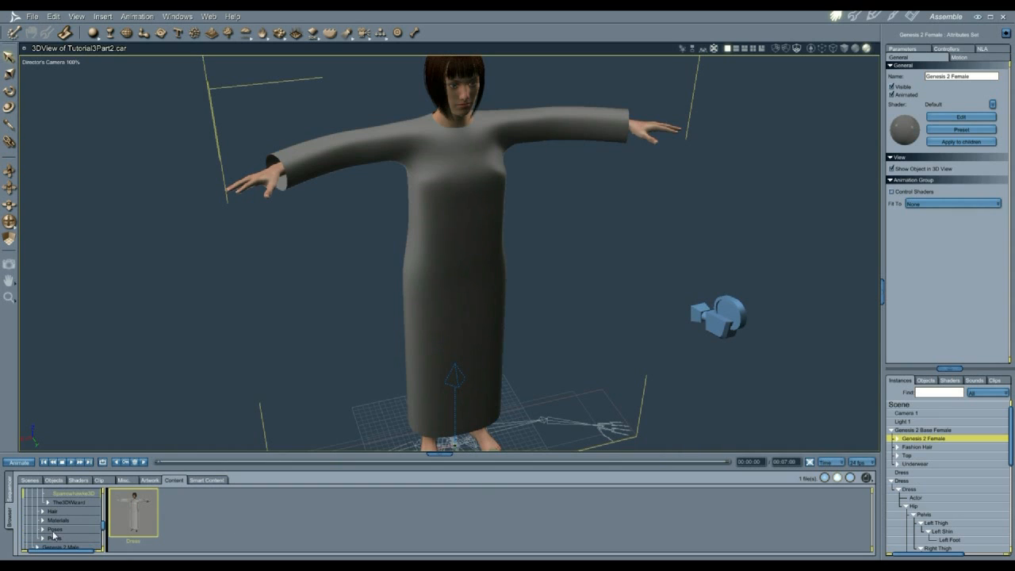
left_click(43, 529)
left_click(55, 530)
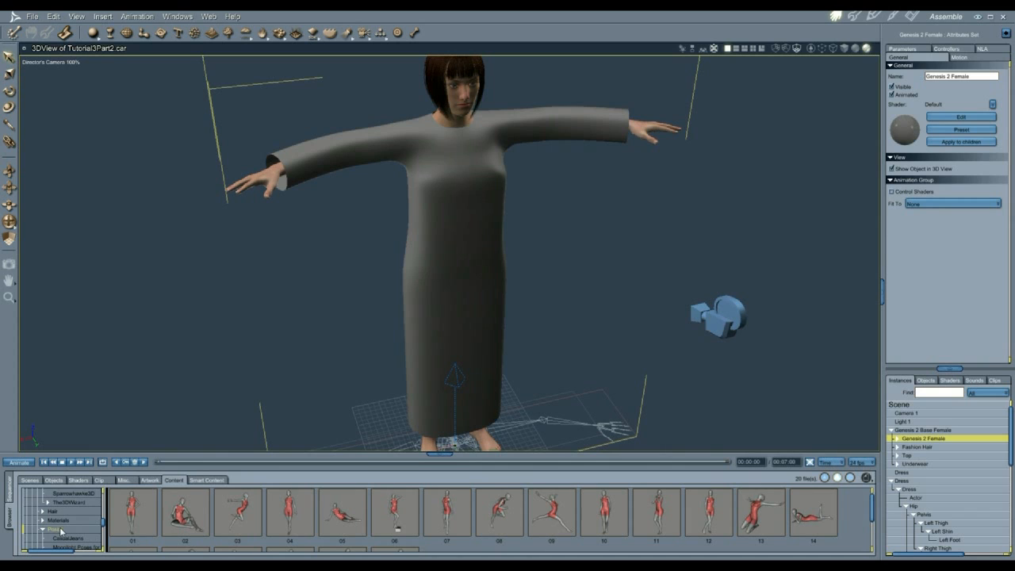
left_click(291, 512)
double_click(291, 512)
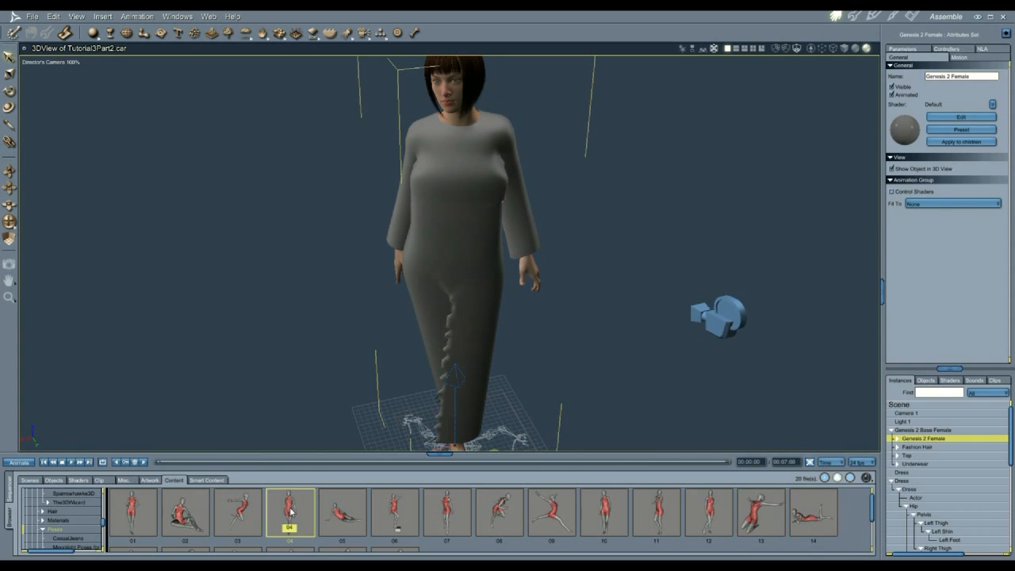
Step: Show the modifiers list of the dress's Actor part
mouse_move(10, 223)
left_mouse_down()
mouse_move(131, 220)
mouse_move(11, 226)
left_mouse_up()
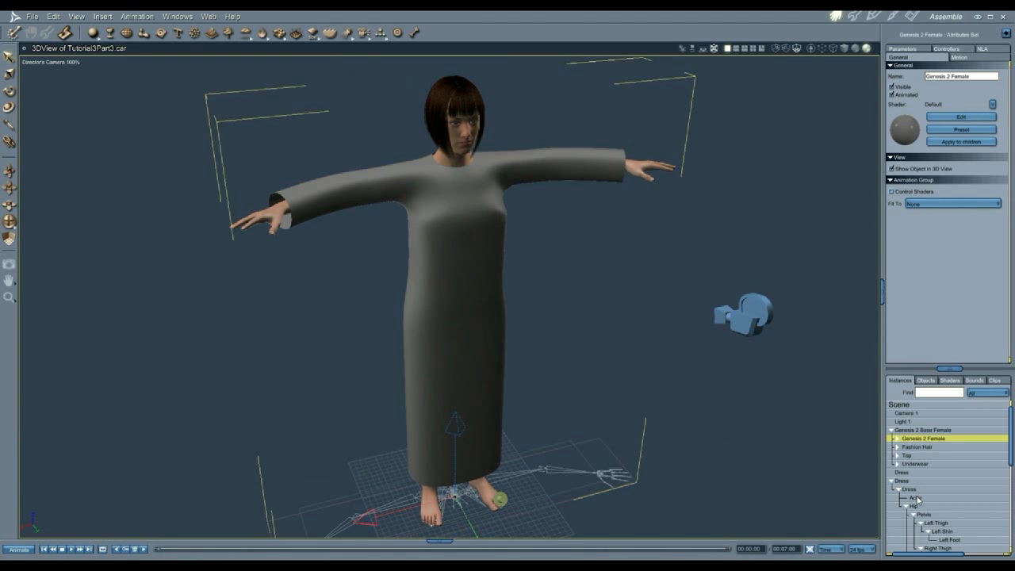
left_click(915, 498)
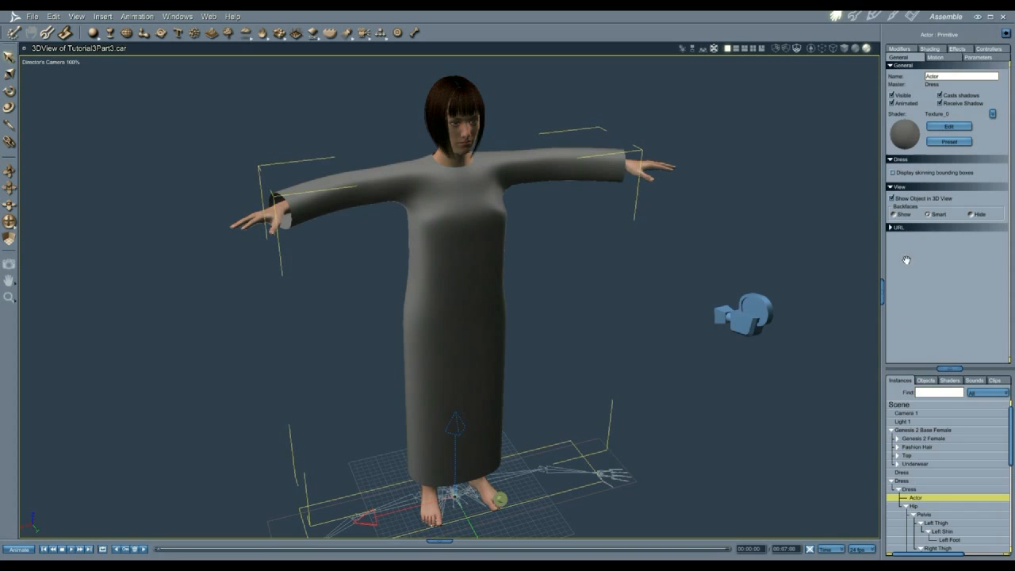
left_click(898, 50)
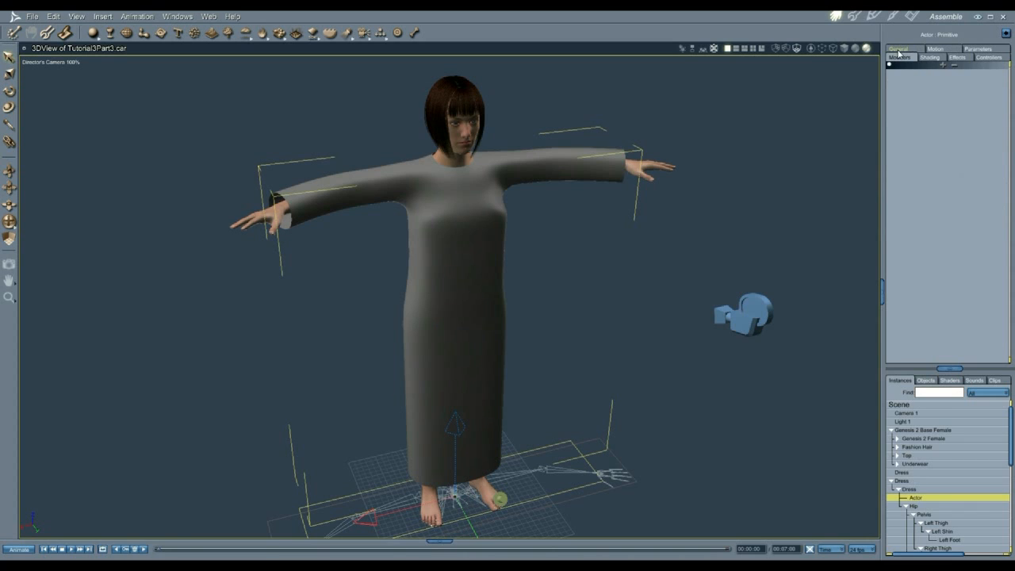
Step: Add a Sparrowhawke3D Cloth modifier to the dress, then drop a Sphere primitive into the scene
left_click(941, 66)
mouse_move(945, 128)
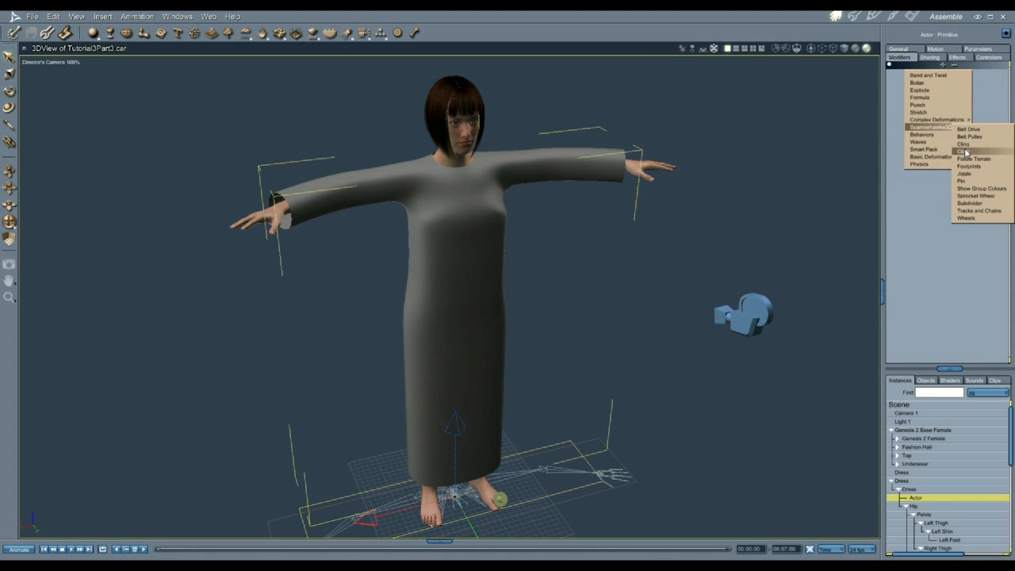
left_click(965, 151)
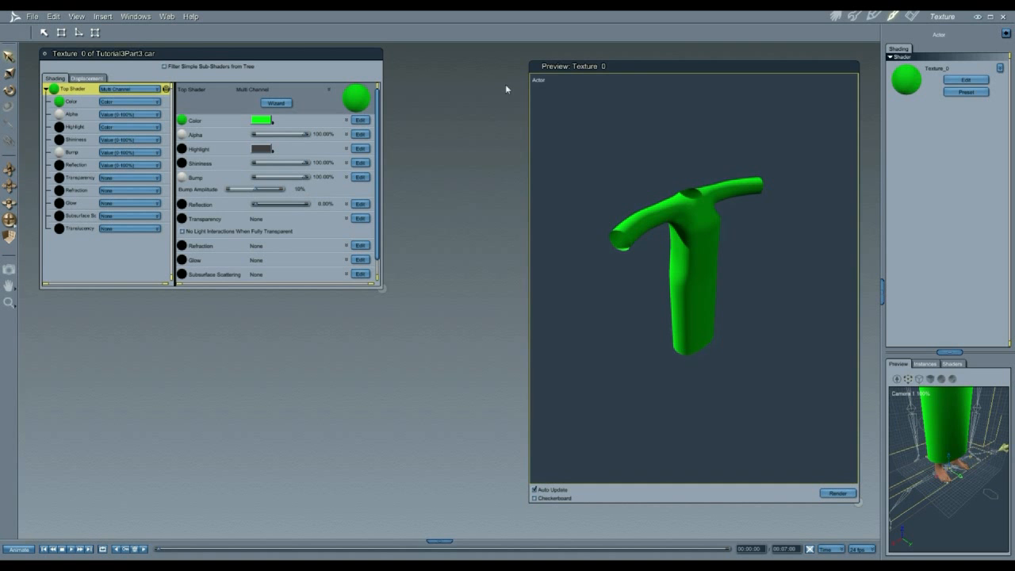
left_click(836, 16)
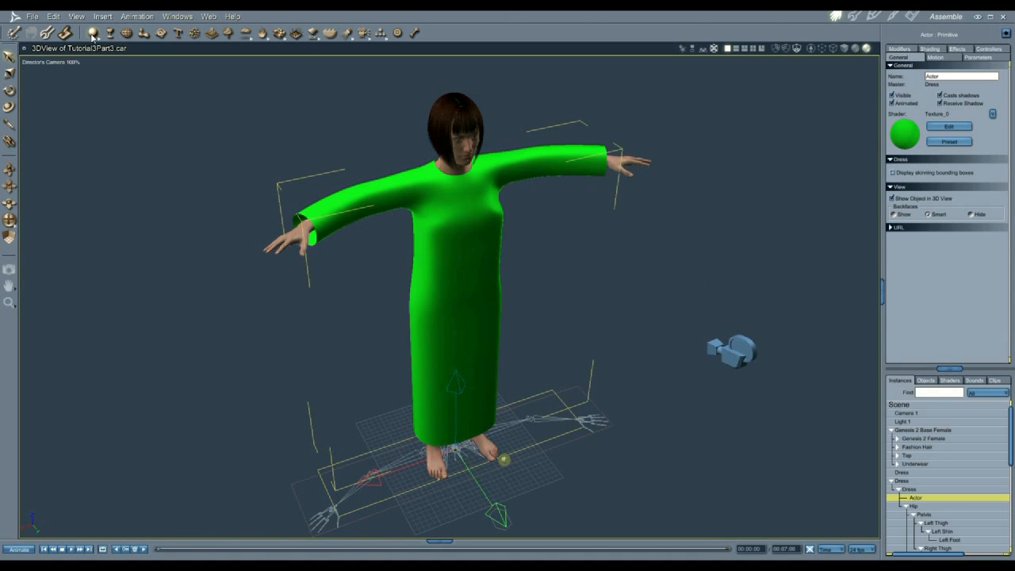
left_click_drag(752, 347, 899, 406)
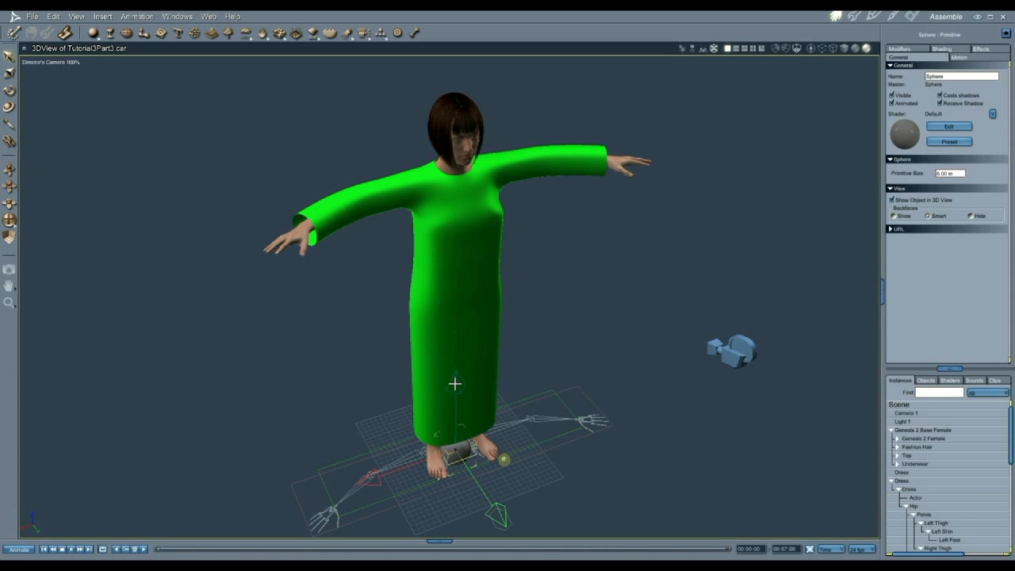
Step: Move the Sphere up to the figure's neck and enlarge it around the neck
left_click_drag(455, 376, 444, 44)
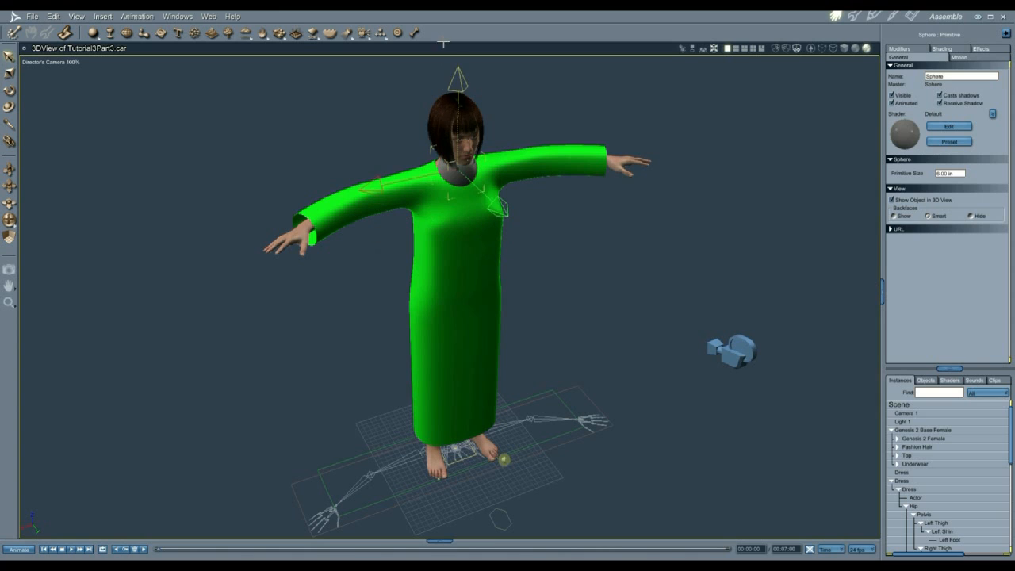
left_click_drag(502, 212, 493, 205)
left_click(9, 72)
left_click_drag(348, 188, 340, 190)
left_click_drag(508, 217, 512, 220)
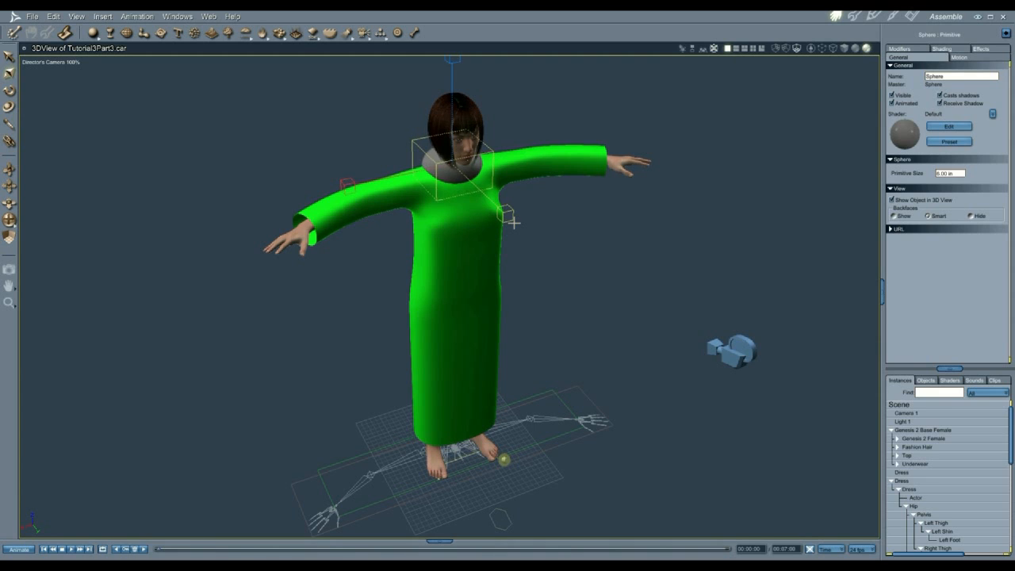
left_click_drag(450, 74, 449, 69)
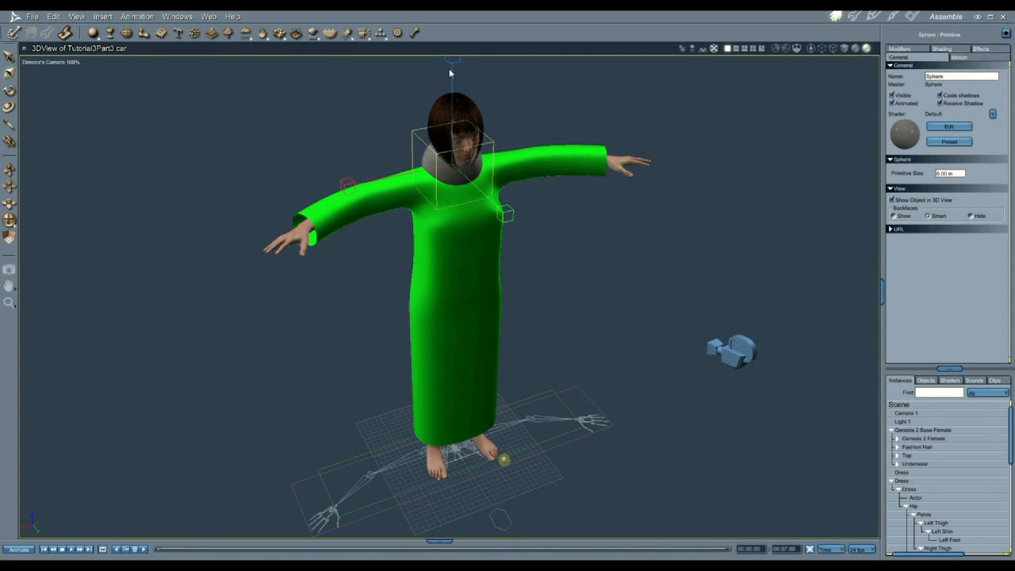
Step: Make the Sphere invisible and select the dress's Actor part
left_click(891, 95)
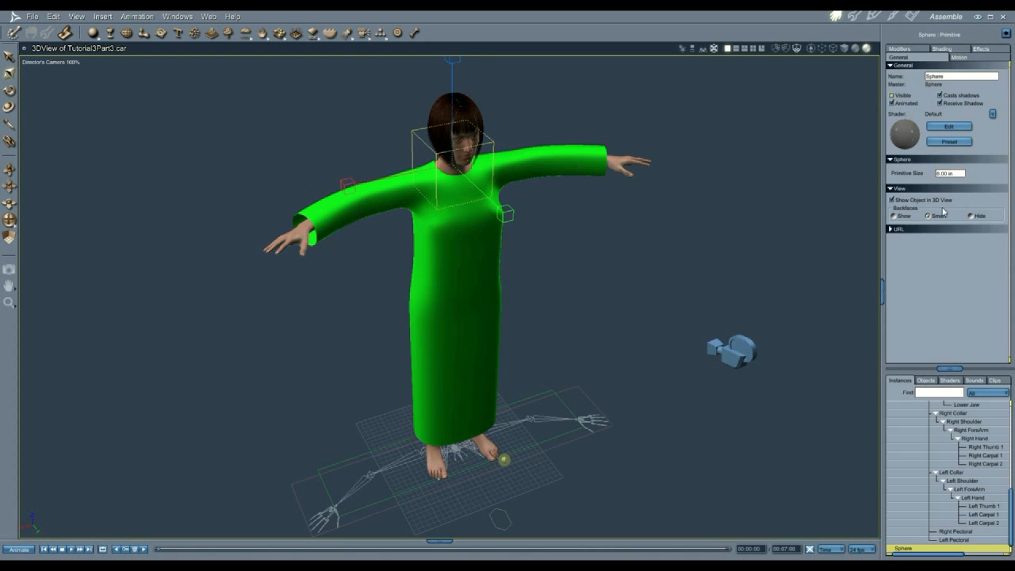
scroll(948, 490, "up", 6)
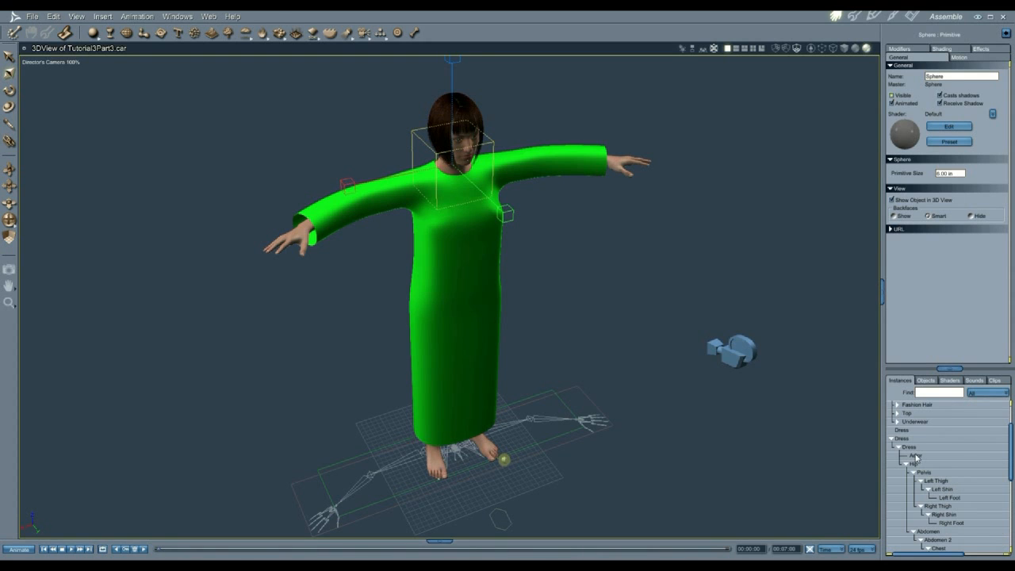
left_click(915, 456)
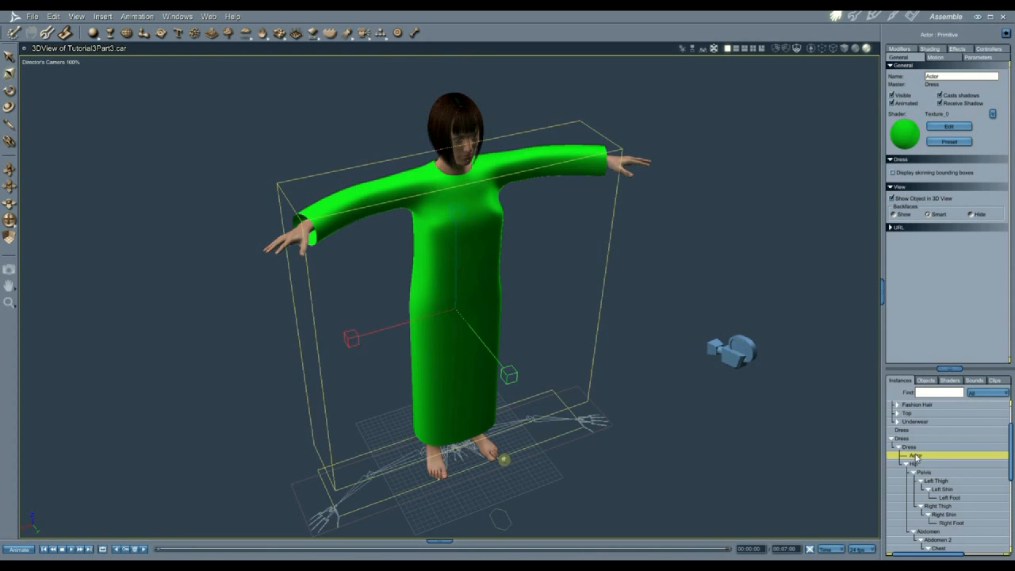
Step: Use the Sphere as the cloth's falloff conform zone with Centre at 75
left_click(912, 50)
left_click(951, 91)
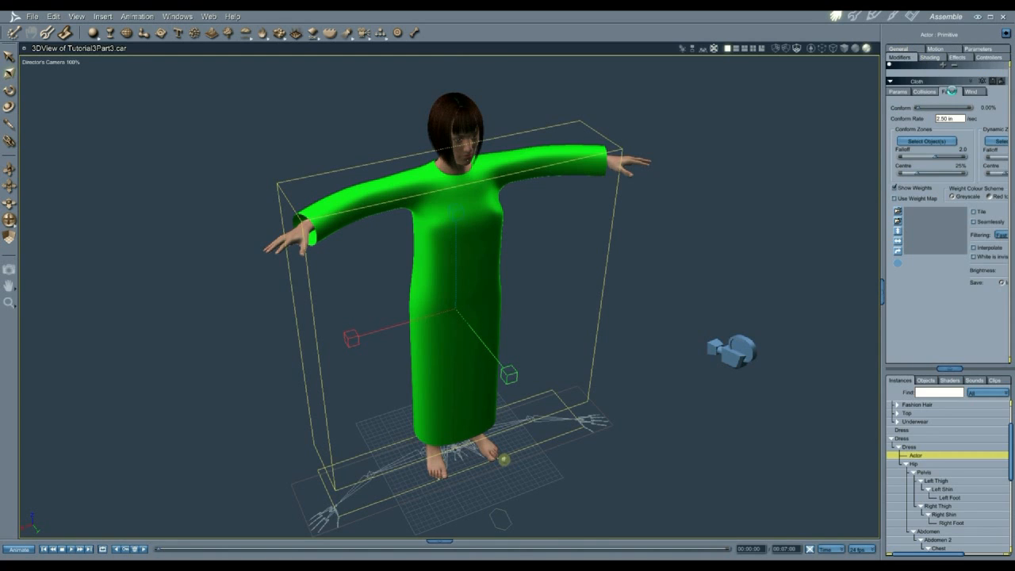
left_click(921, 141)
scroll(521, 287, "down", 10)
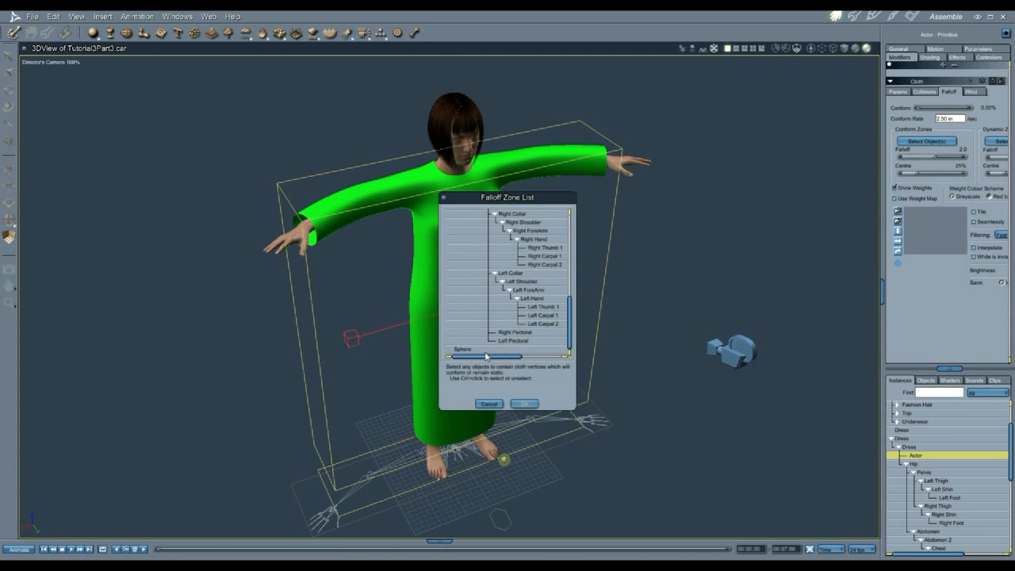
left_click(473, 349)
left_click(524, 404)
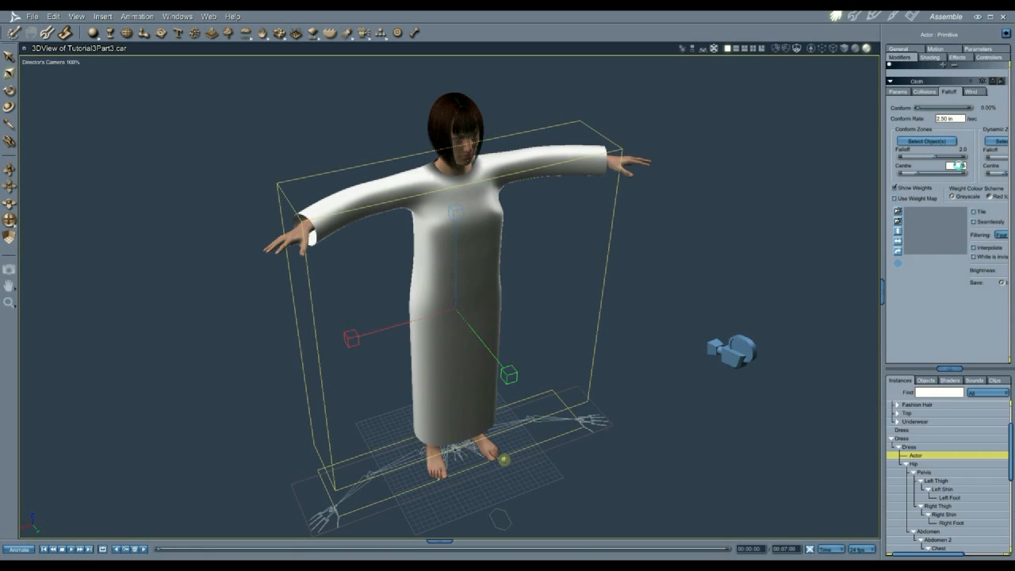
type("75")
key("Return")
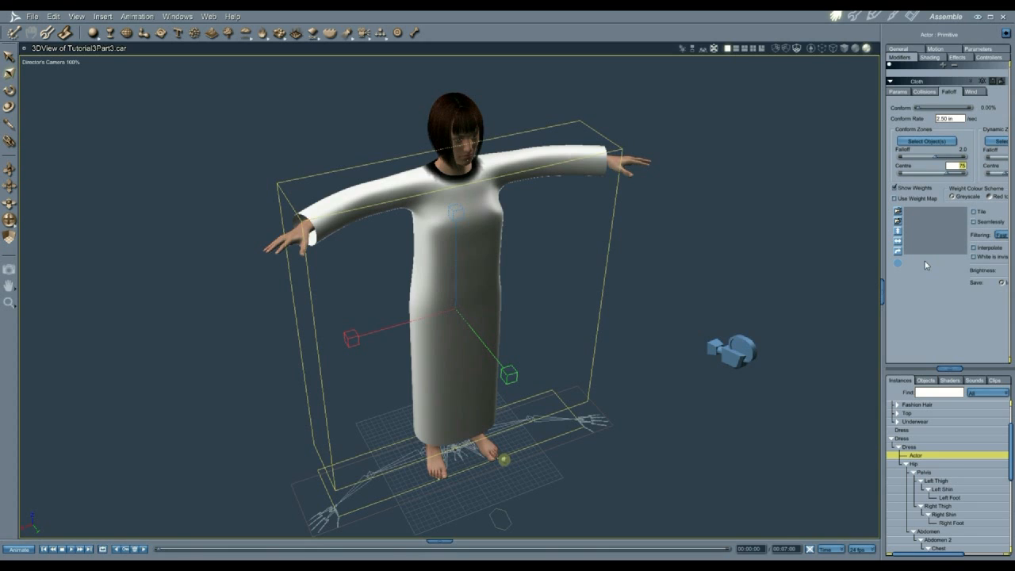
Step: Set Genesis 2 Female's Actor as the cloth's collision object
left_click(923, 91)
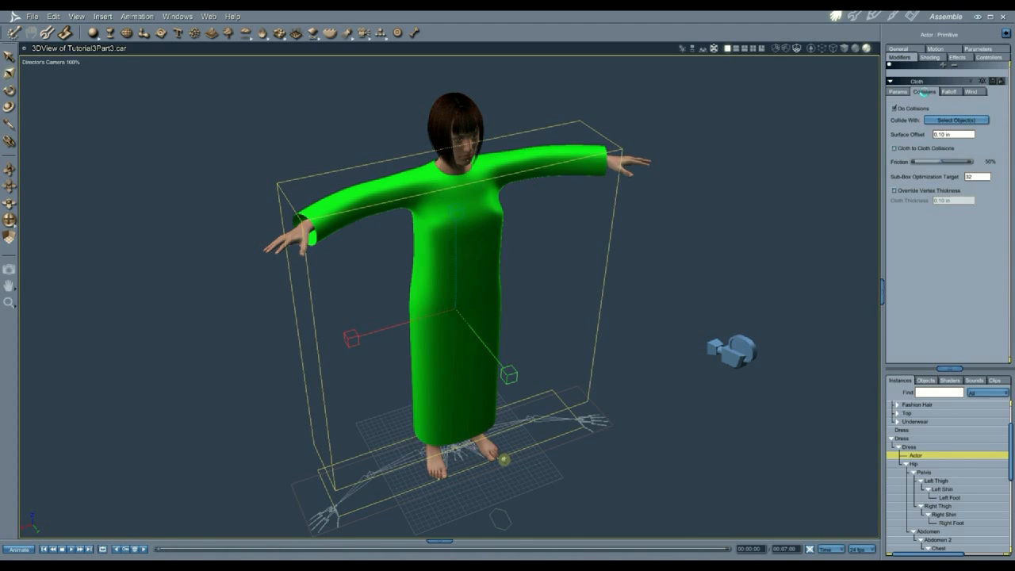
left_click(942, 122)
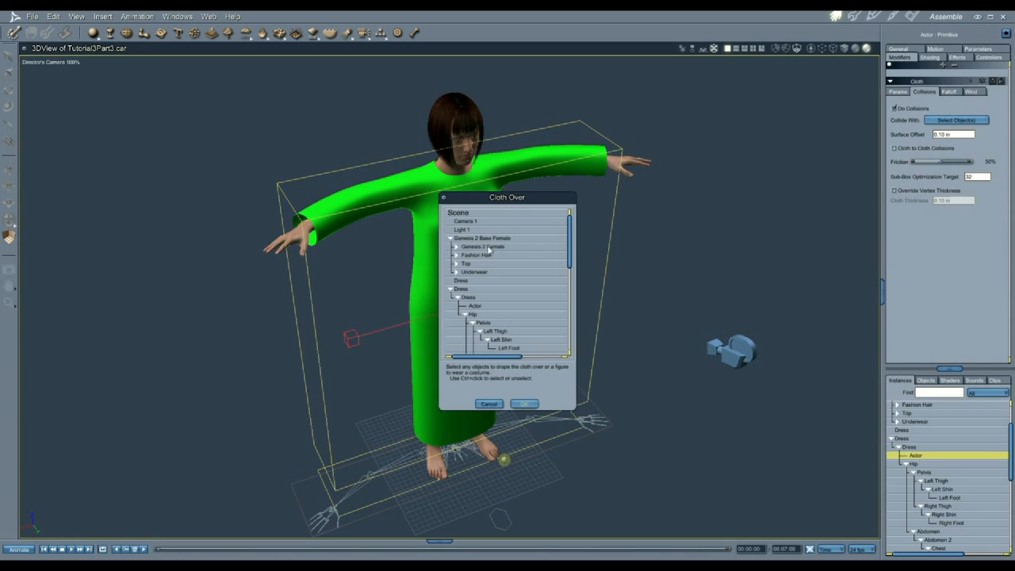
left_click(457, 248)
left_click(474, 255)
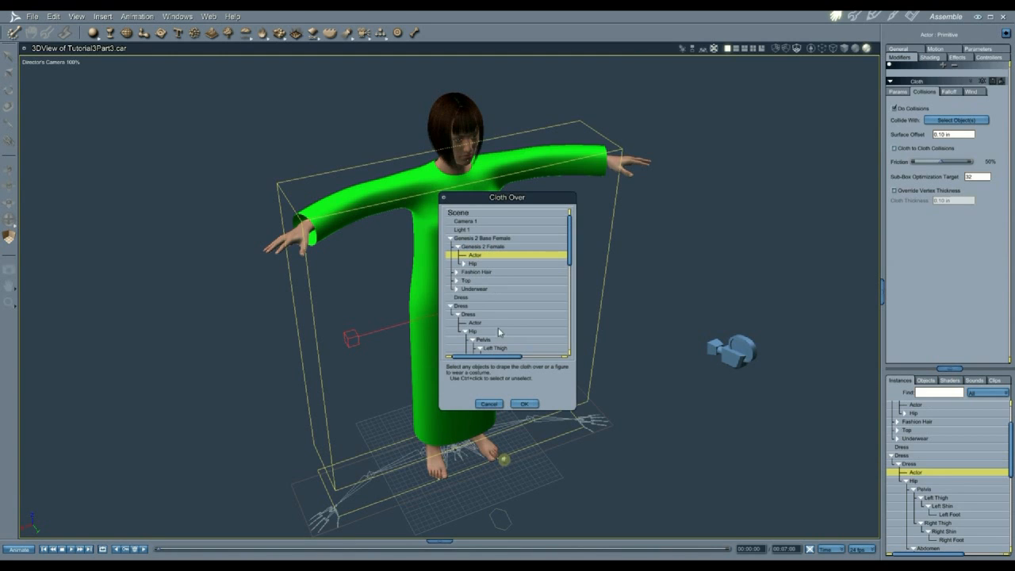
left_click(524, 404)
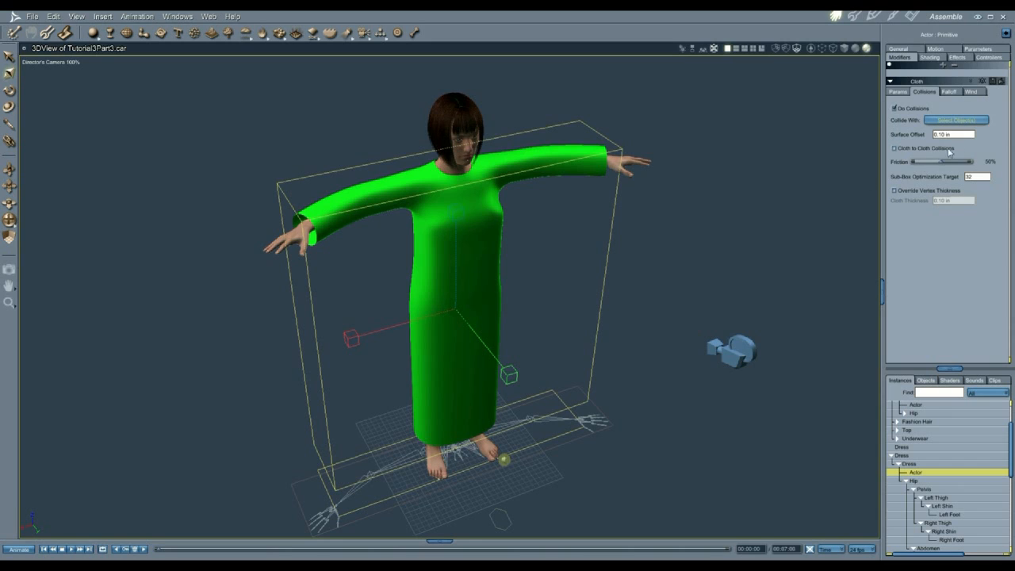
Step: Set the collision surface offset to 0.3 and enable cloth-to-cloth collisions
type("0.3")
key("Return")
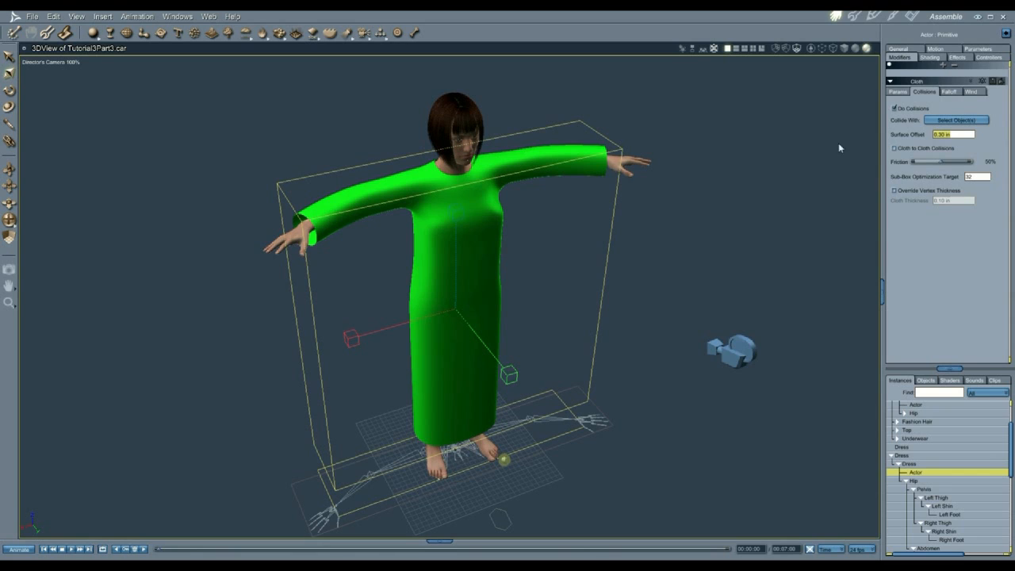
left_click(896, 150)
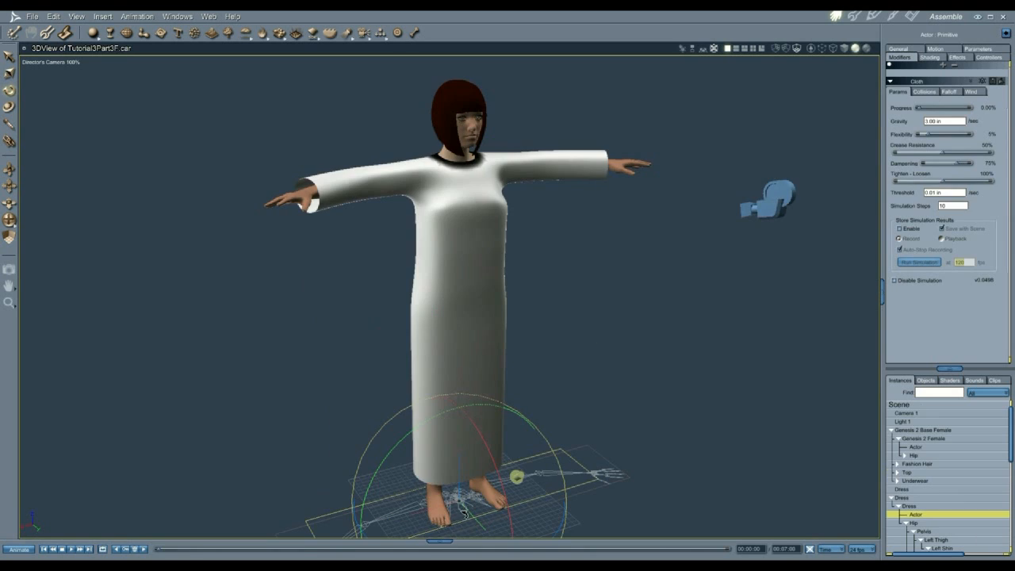
Step: Shorten the play range to the first second and turn on looped playback
left_click(439, 541)
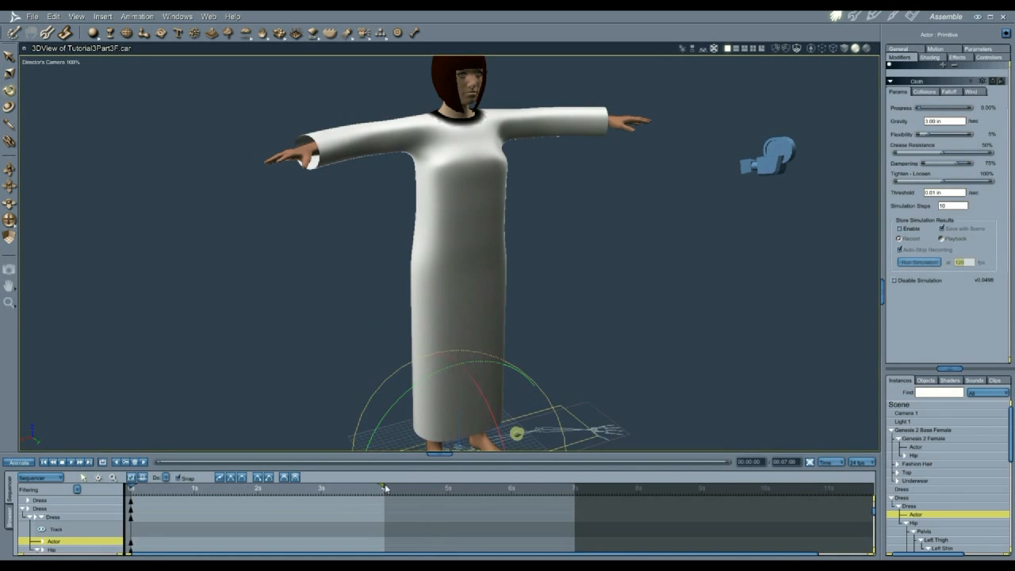
left_click_drag(383, 486, 194, 486)
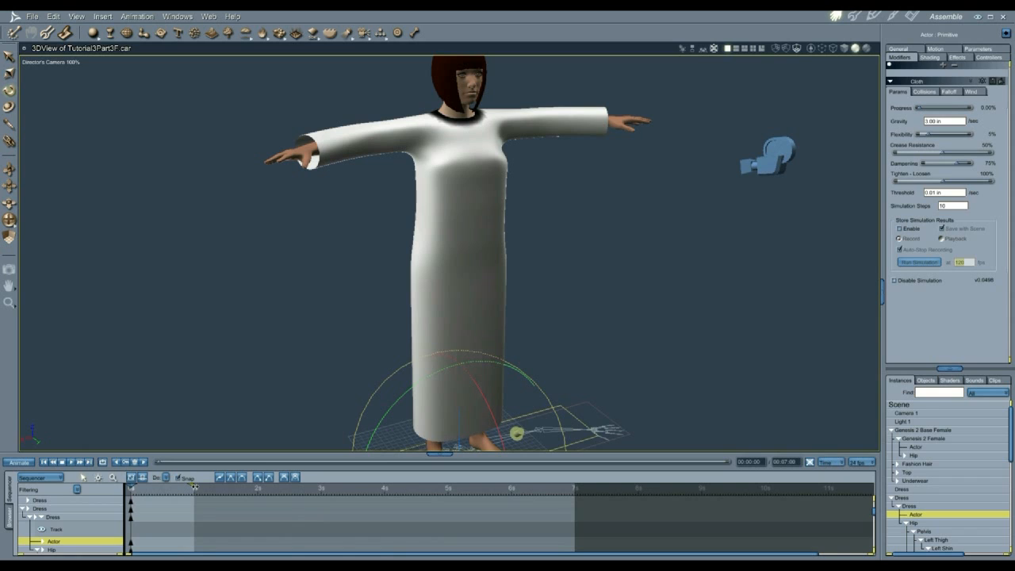
left_click(88, 462)
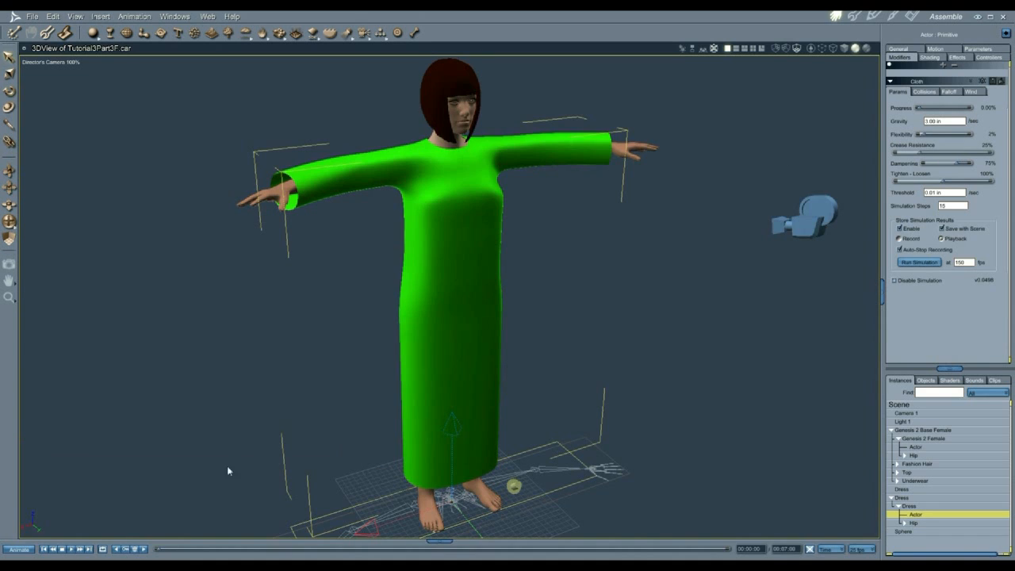
Step: Play the animation to run the cloth simulation, then extend the range back to about 3.9s
left_click(68, 548)
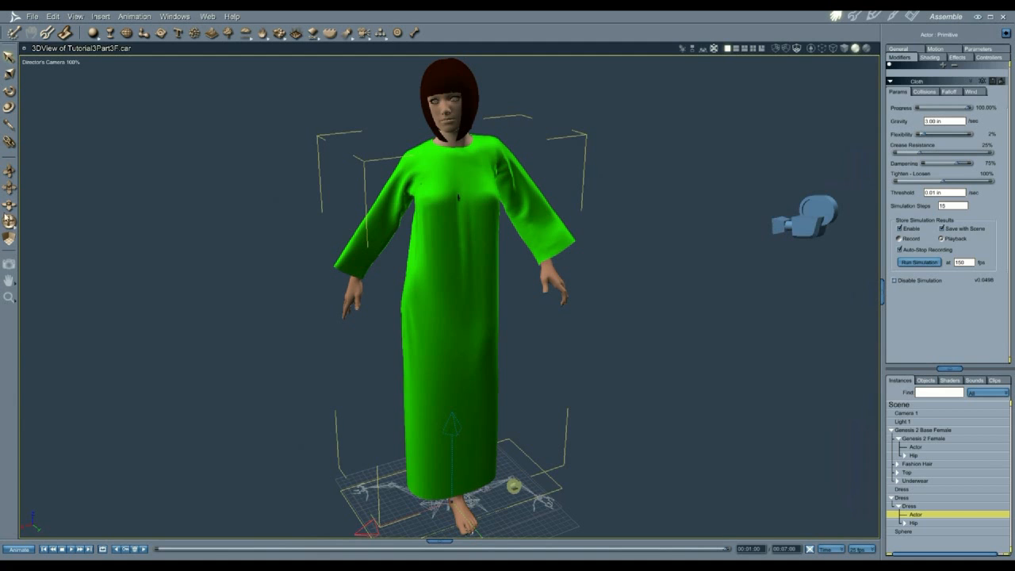
left_click_drag(9, 224, 610, 244)
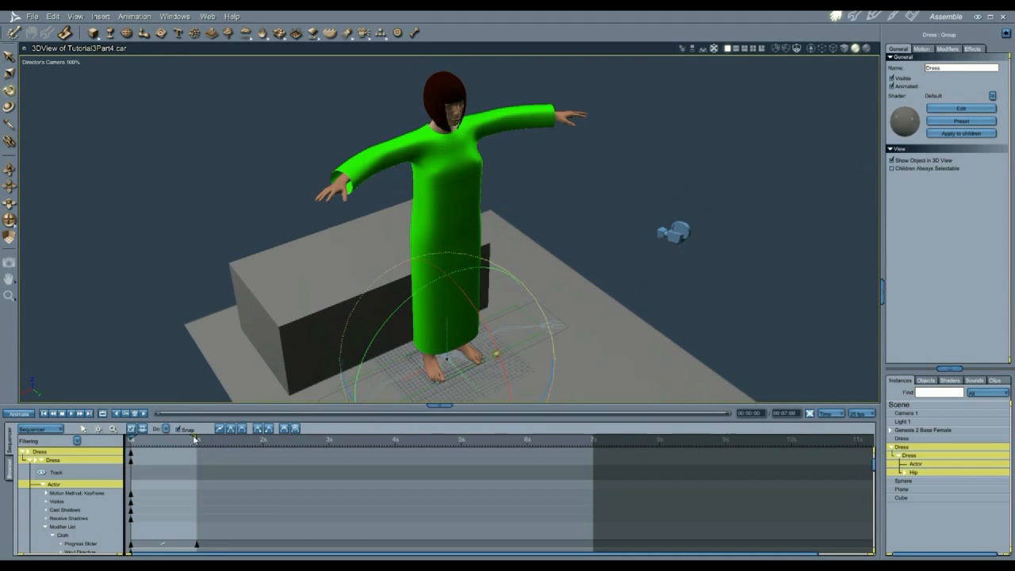
left_click_drag(195, 438, 396, 441)
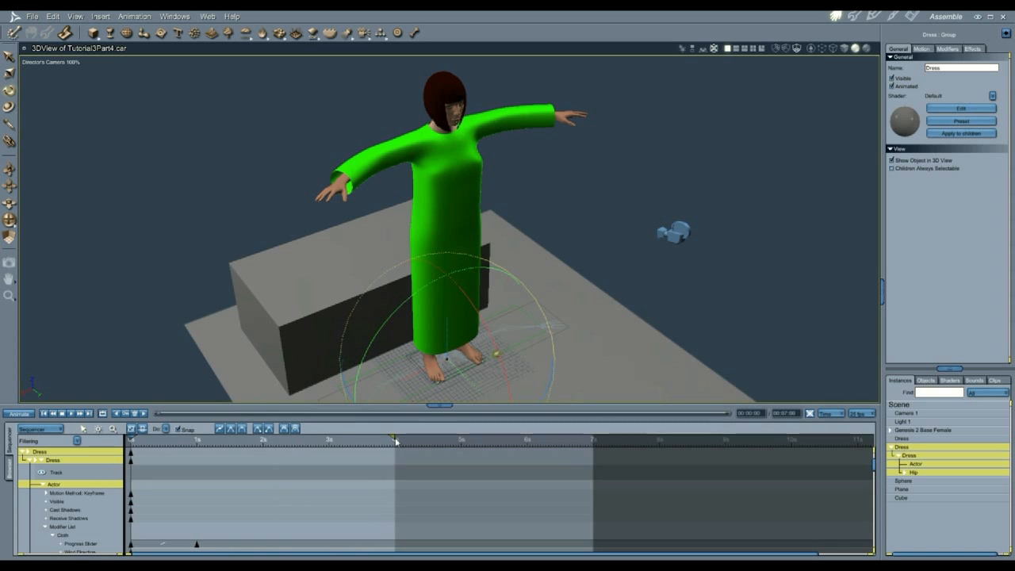
Step: Move the progress keyframe to about 4s and add Plane and Cube as cloth collision objects
left_click_drag(196, 547, 396, 544)
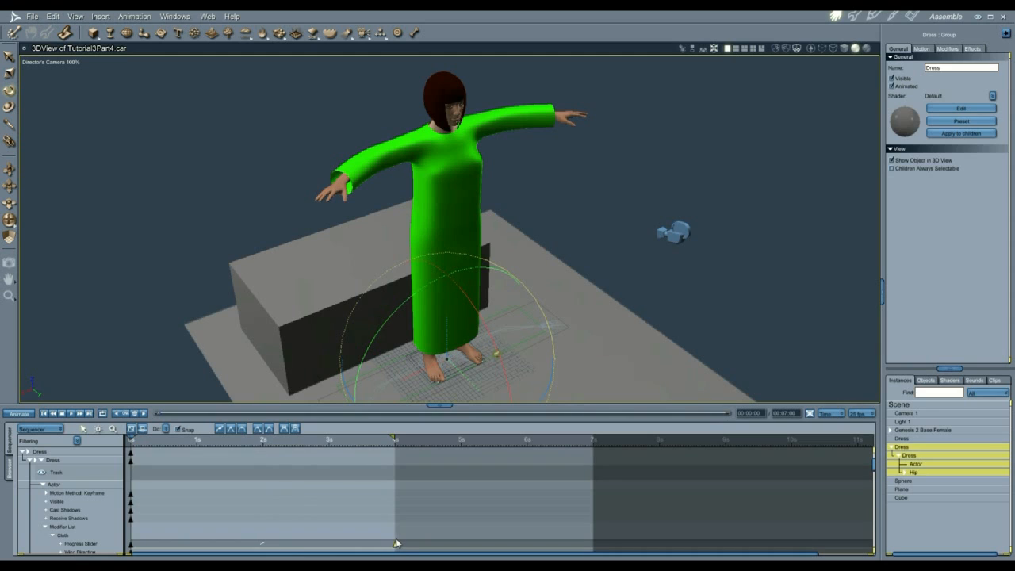
left_click(397, 543)
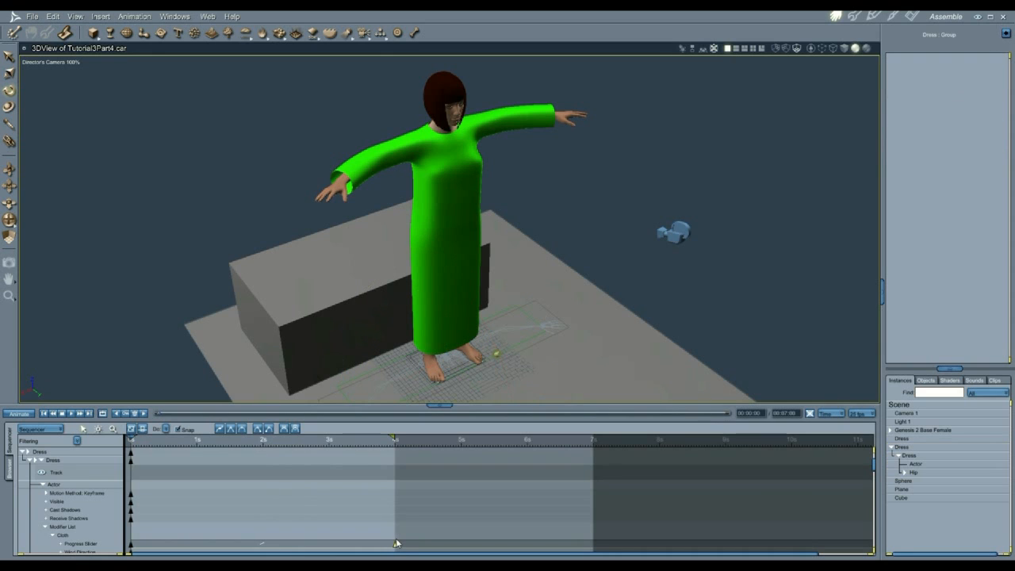
left_click(751, 485)
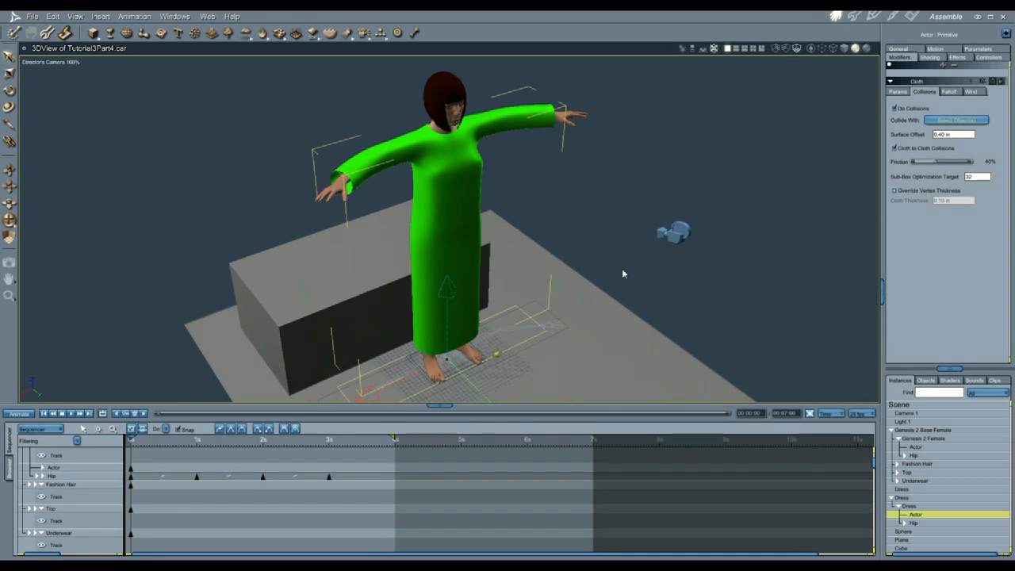
left_click(955, 120)
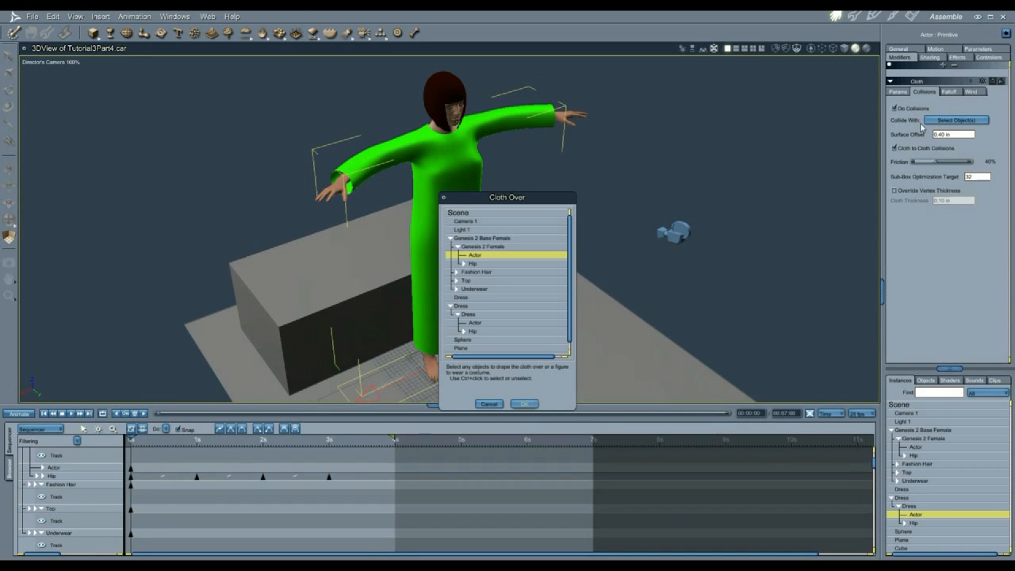
scroll(546, 308, "down", 1)
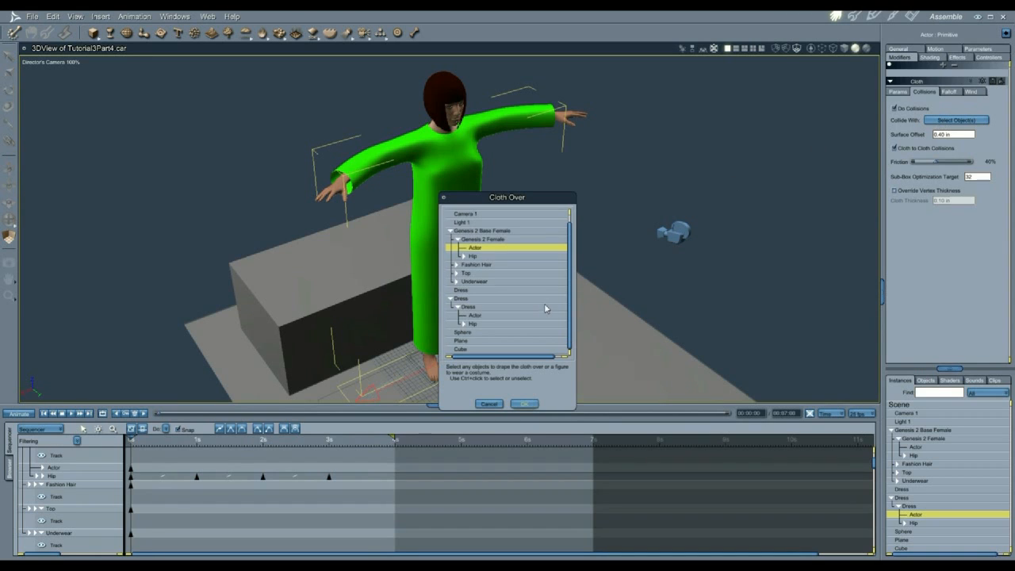
left_click(467, 340, "ctrl")
left_click(467, 350, "ctrl")
left_click(523, 405)
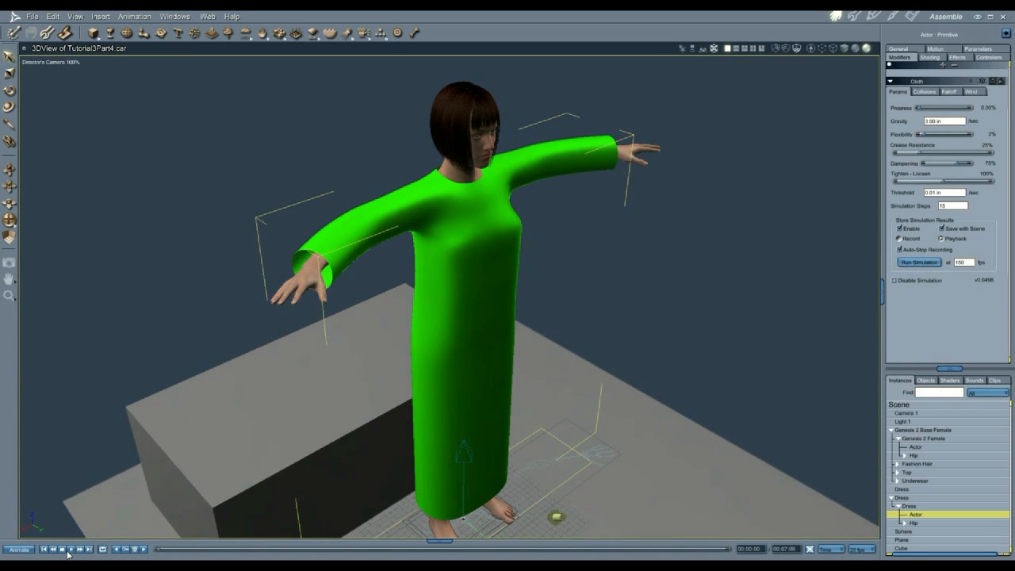
Step: Play the cloth simulation, orbit around the leaning figure and scrub the timeline to inspect the draping
left_click(71, 549)
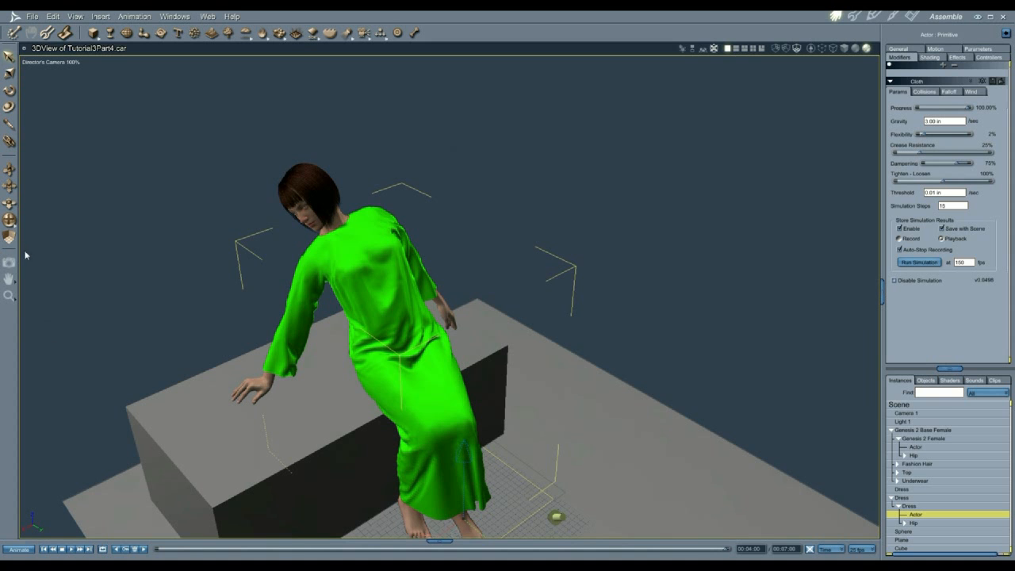
left_click_drag(10, 221, 198, 208)
left_click_drag(334, 140, 331, 141)
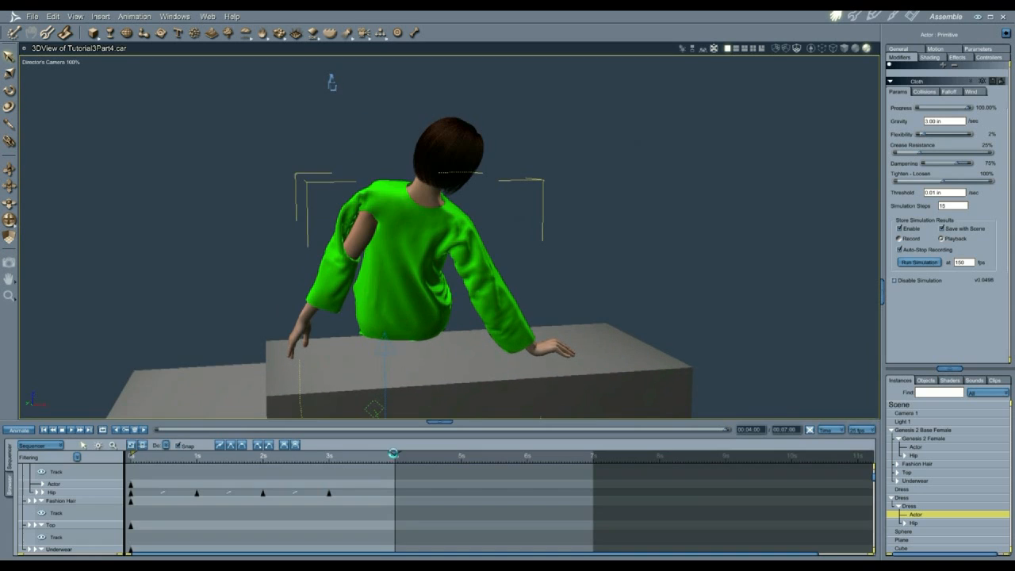
left_click_drag(394, 453, 265, 451)
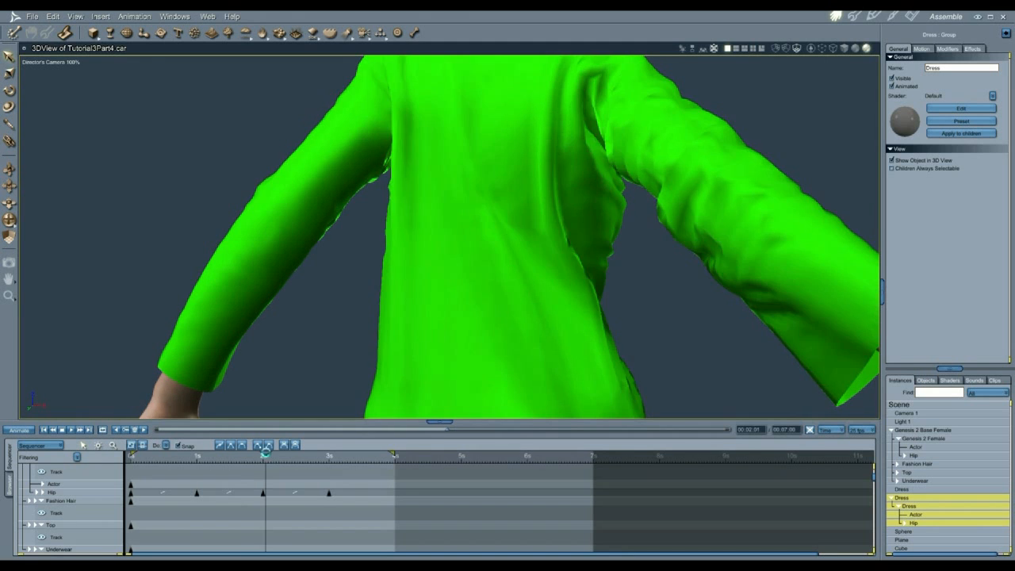
left_click_drag(266, 452, 307, 451)
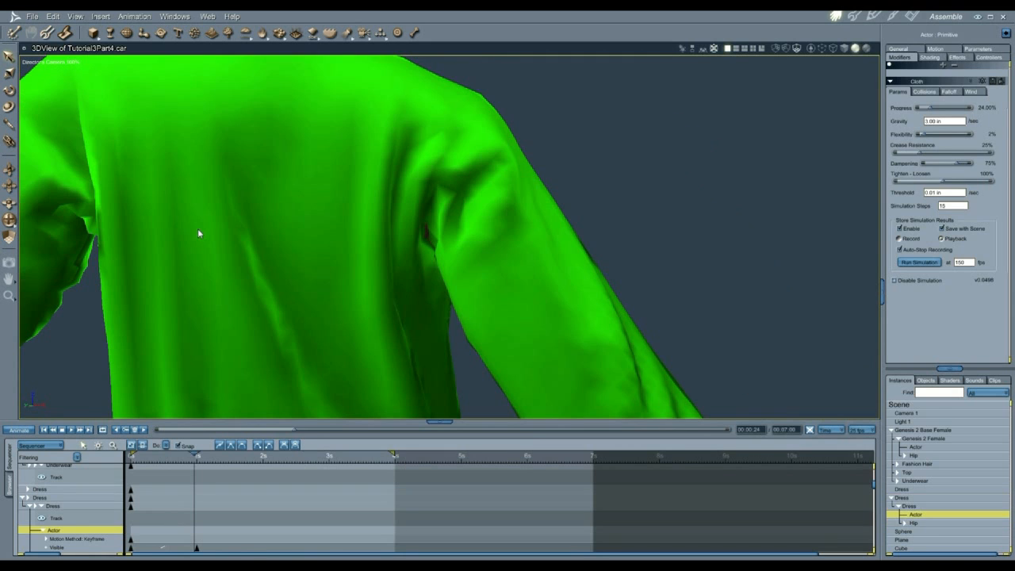
Step: Zoom into the dress's armpit at one second and raise the grey sphere inside it
left_click_drag(9, 210, 9, 141)
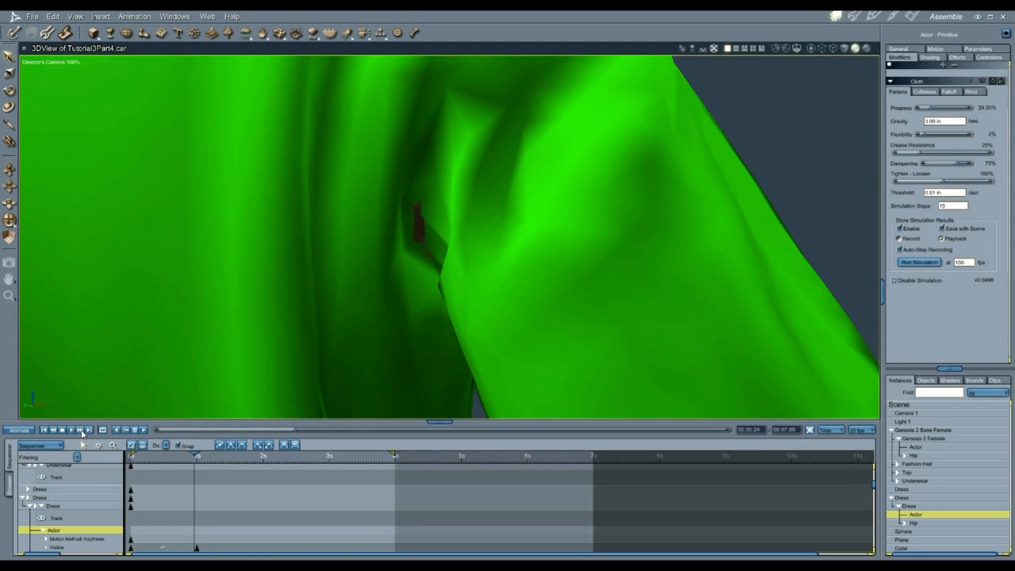
left_click(80, 429)
mouse_move(9, 220)
left_mouse_down()
mouse_move(36, 220)
mouse_move(8, 223)
mouse_move(8, 274)
mouse_move(10, 207)
left_mouse_up()
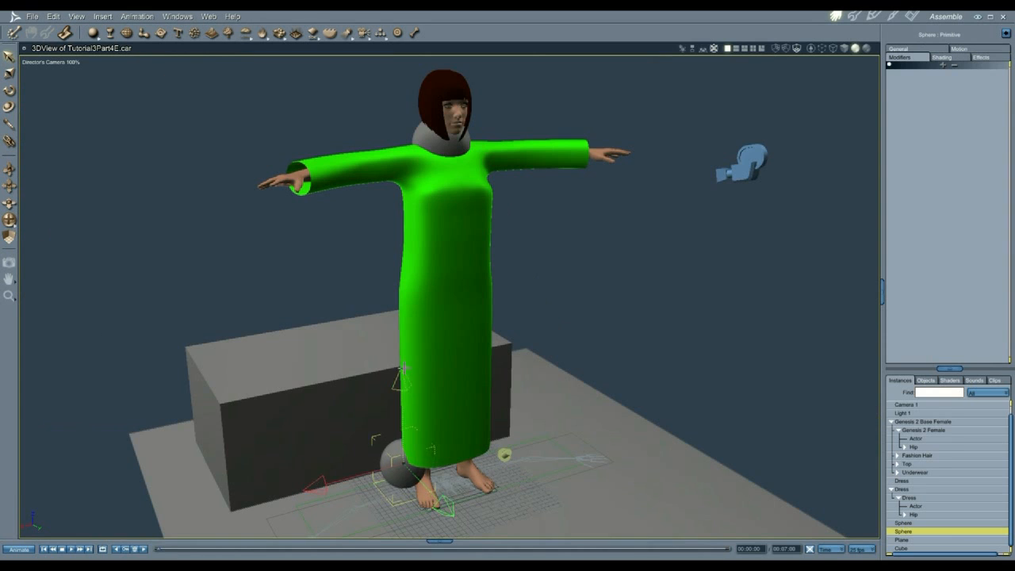
left_click_drag(424, 307, 415, 77)
Step: Enlarge the underarm sphere, then mirror a copy under the other arm with Duplicate With Symmetry
left_click(9, 73)
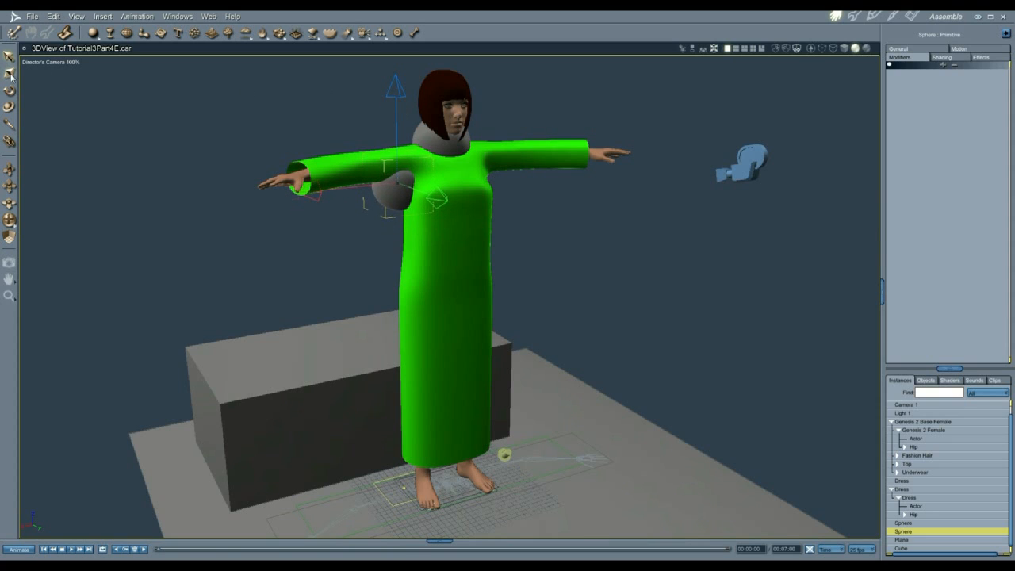
left_click_drag(455, 205, 285, 196)
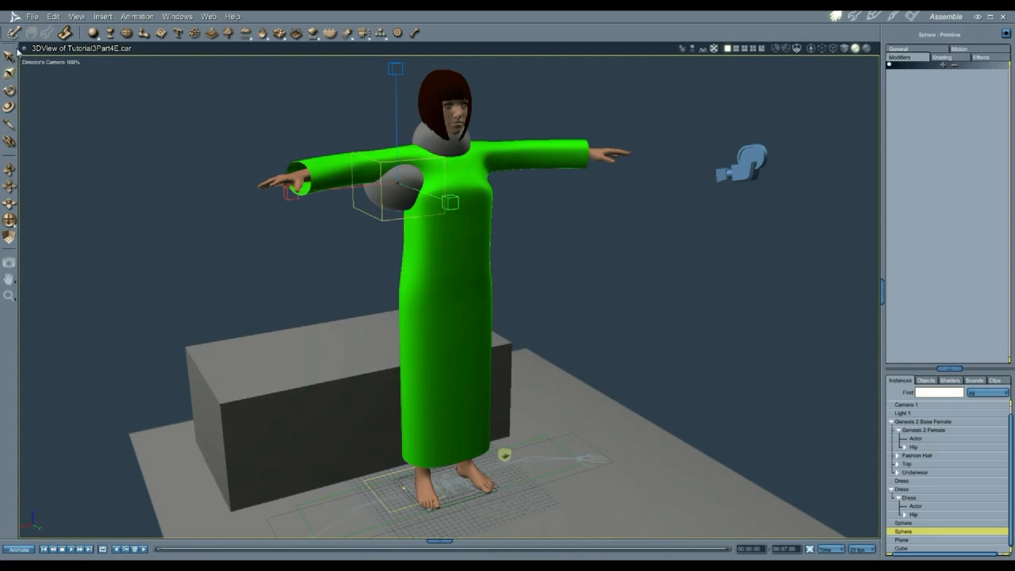
left_click(53, 16)
left_click(98, 111)
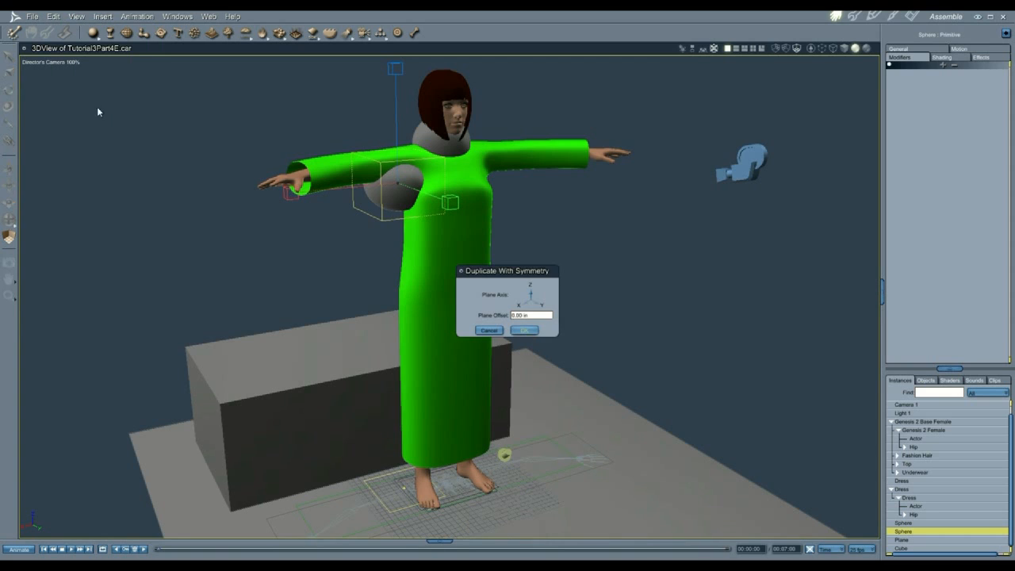
left_click(524, 307)
left_click(526, 330)
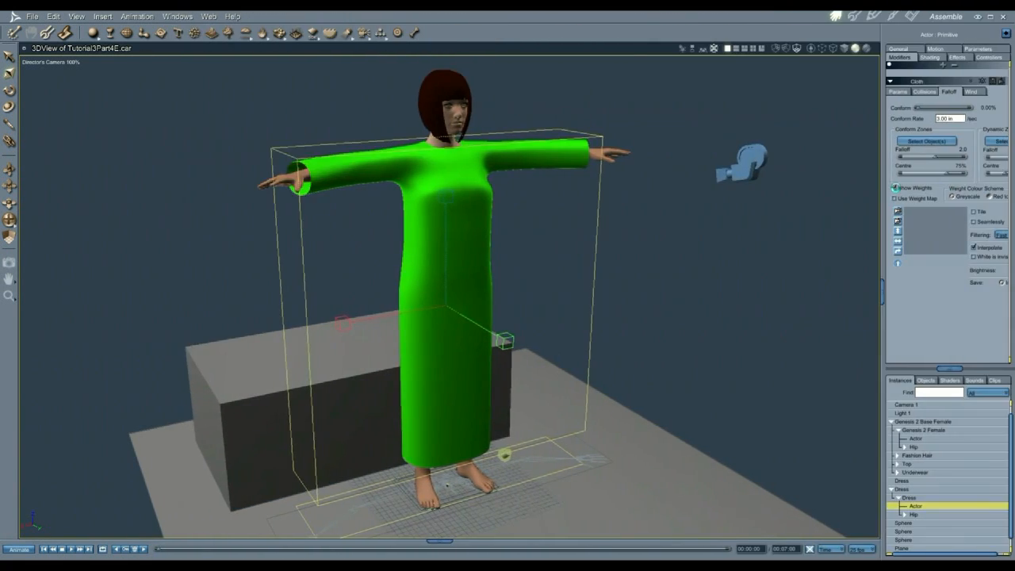
left_click(895, 188)
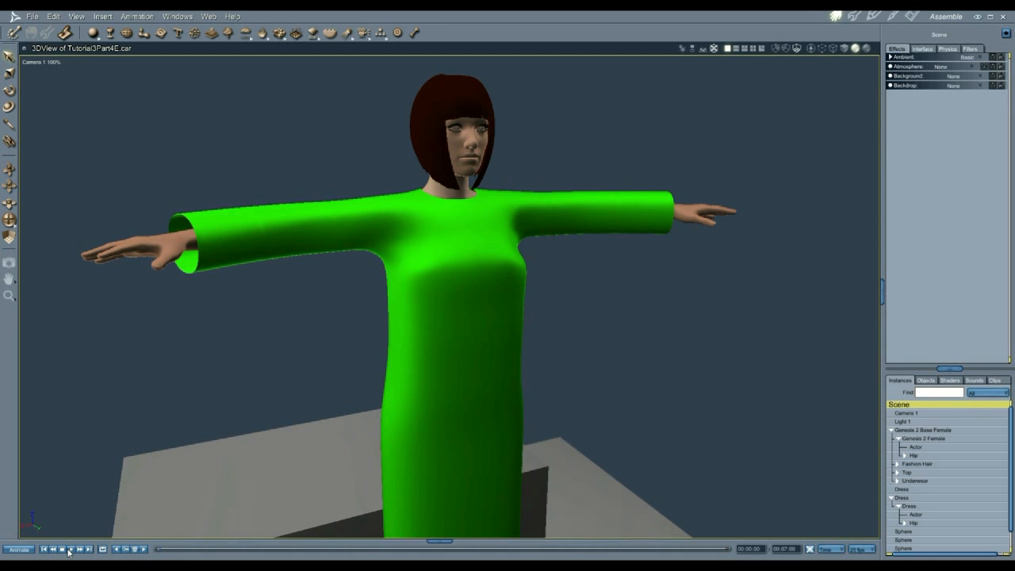
Step: Rerun the cloth simulation, then add a Sparrowhawke3D Subdivider modifier to the dress
left_click(69, 549)
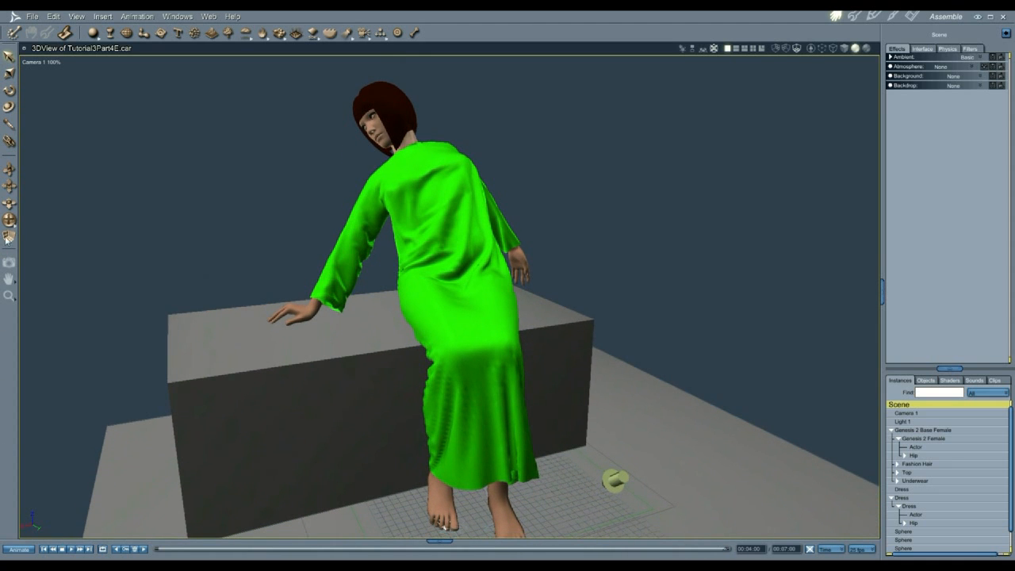
left_click_drag(9, 221, 628, 241)
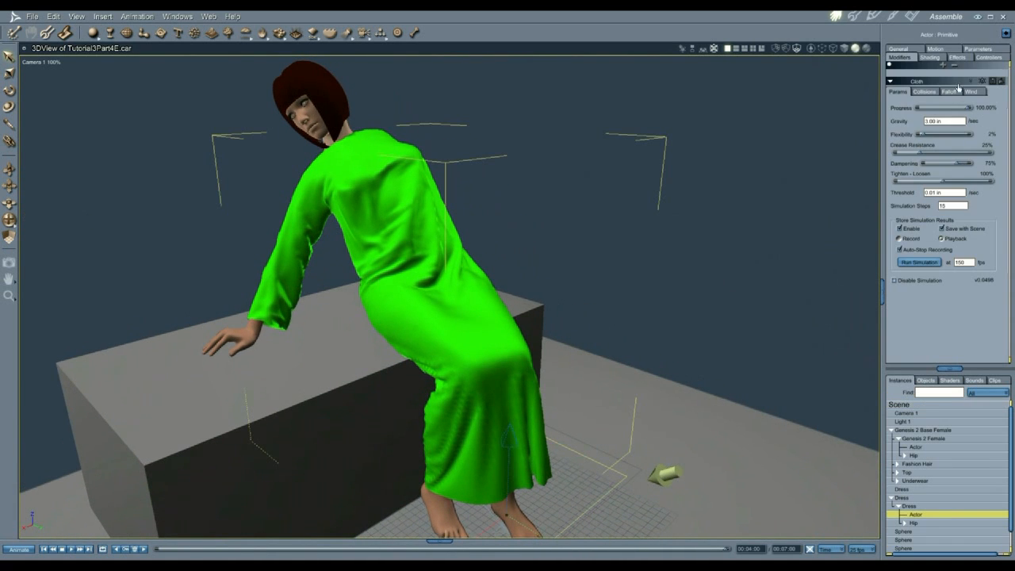
left_click(942, 70)
mouse_move(945, 127)
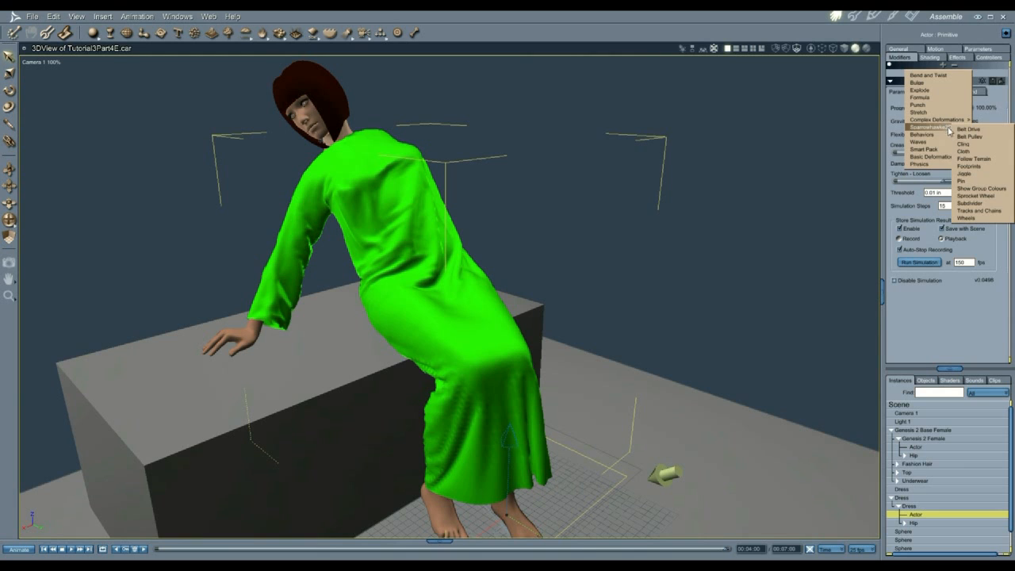
left_click(975, 203)
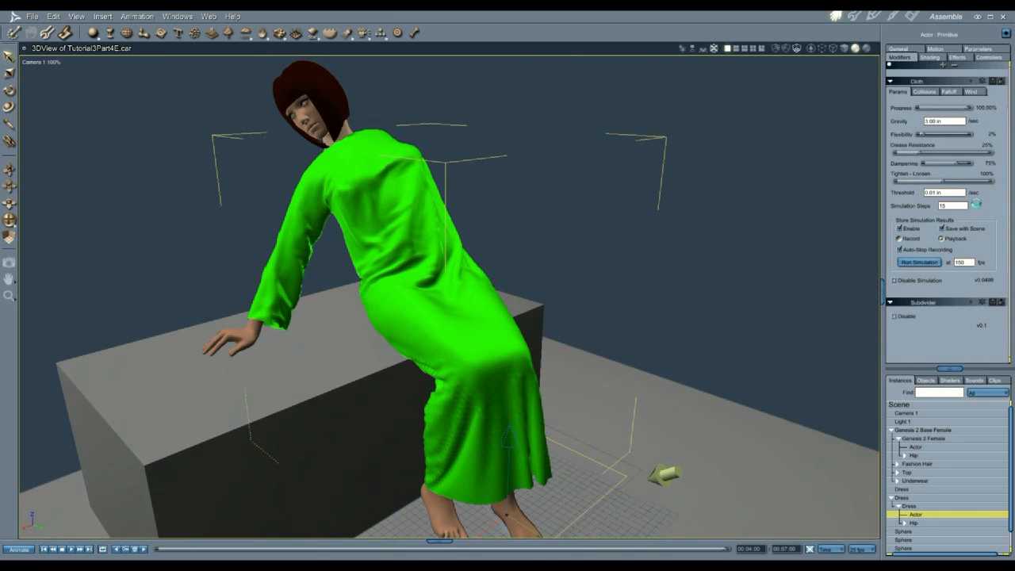